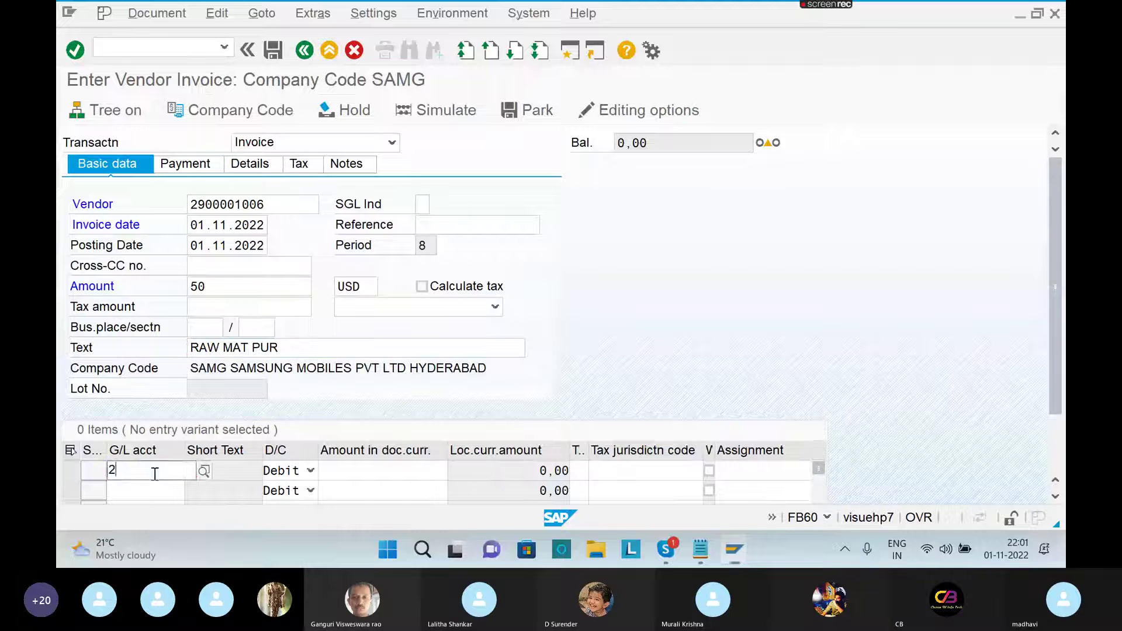
Put G/L account 200105 on the first line with the 50.00 amount and RAW MAT PUR text
text(105)
key(Return)
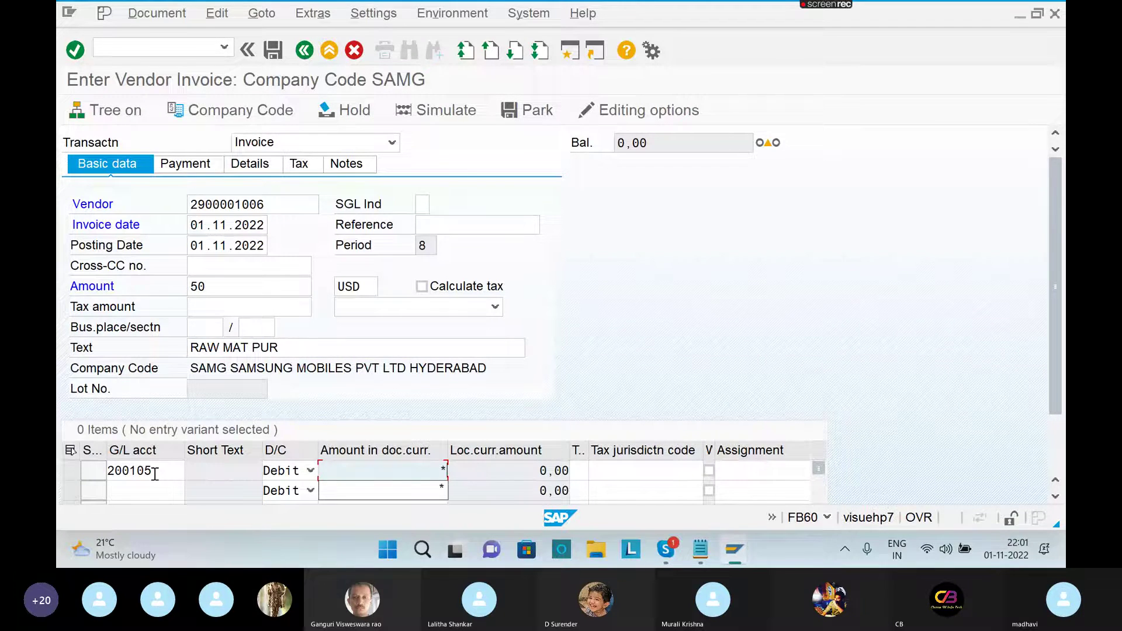
key(Tab)
key(Tab)
key(Tab)
key(Tab)
key(Tab)
key(Tab)
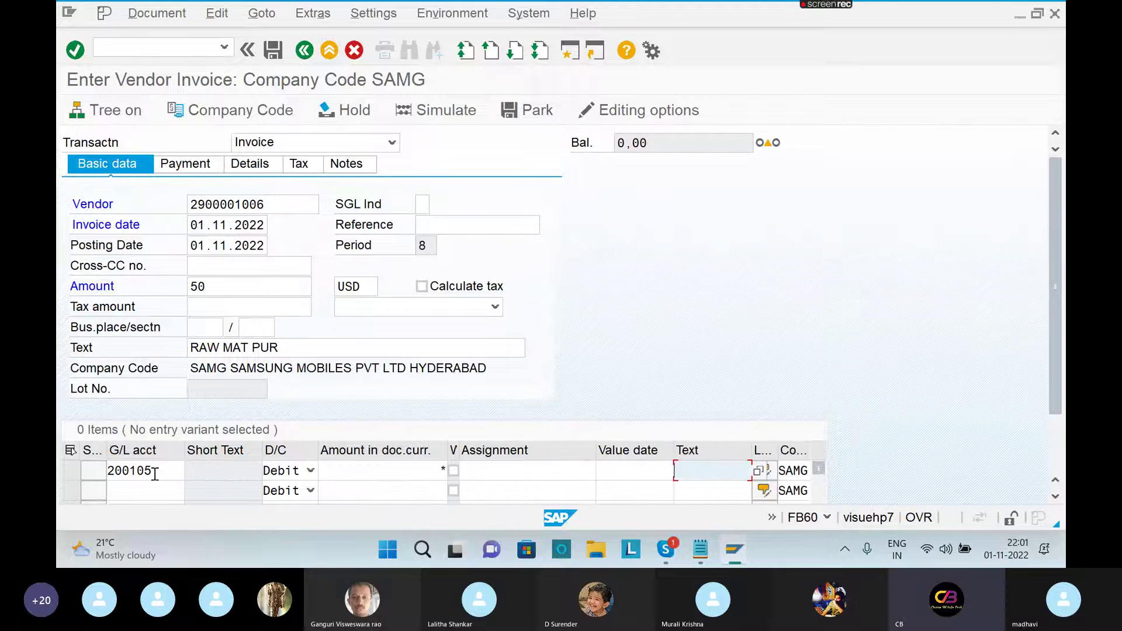
text(+)
key(Return)
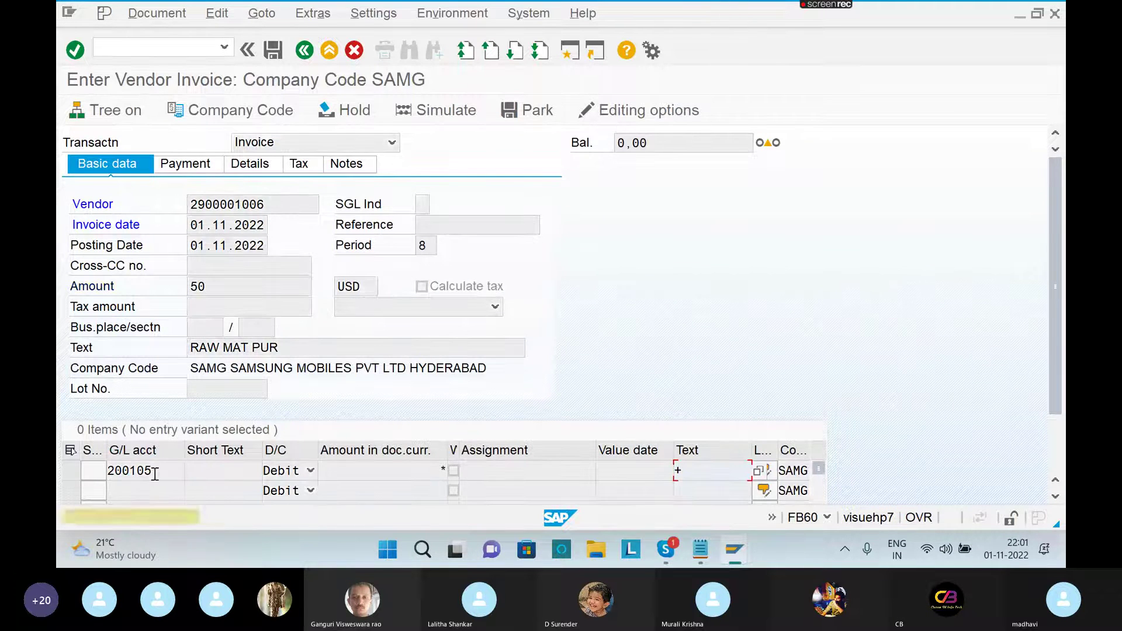
Set payment terms 0001 and payment method D after clearing the past-due warning
key(Return)
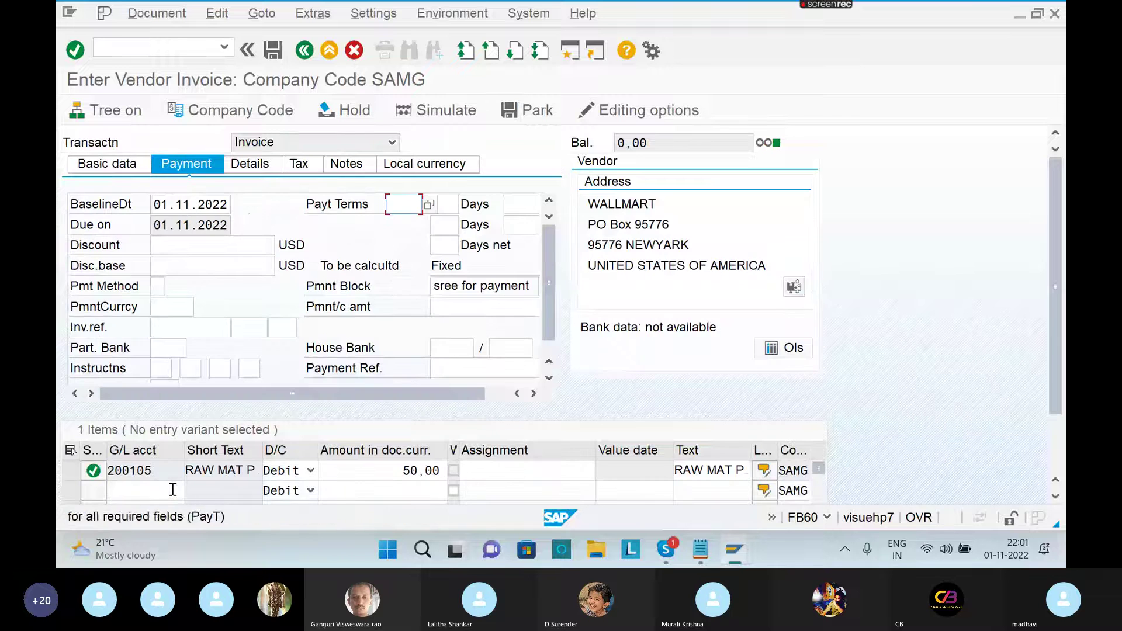
text(0001)
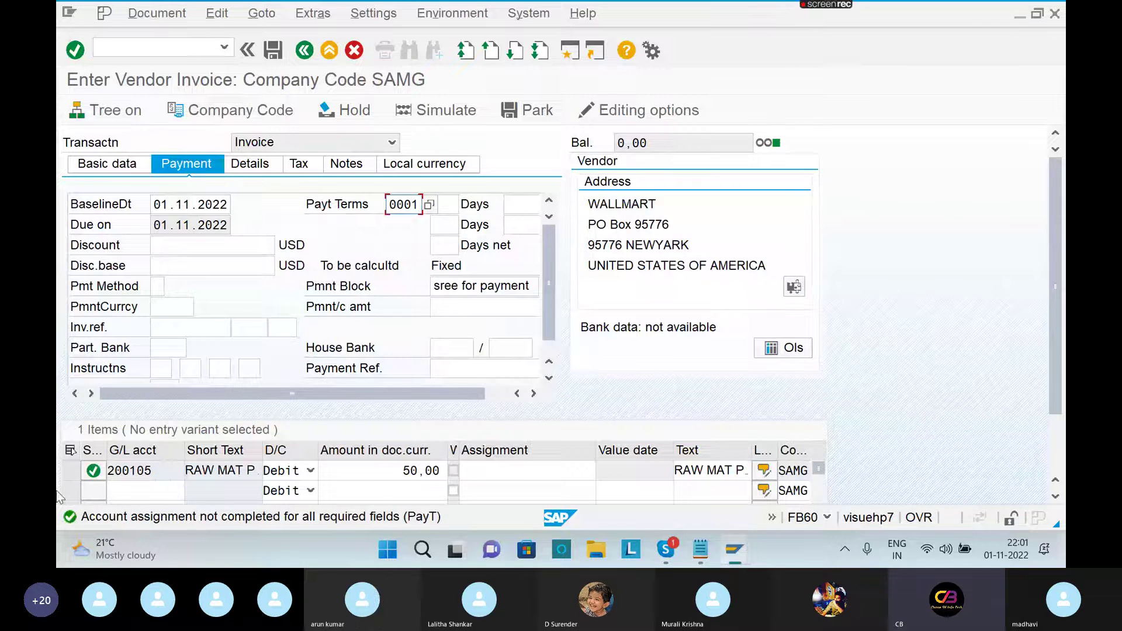
click(159, 292)
text(B)
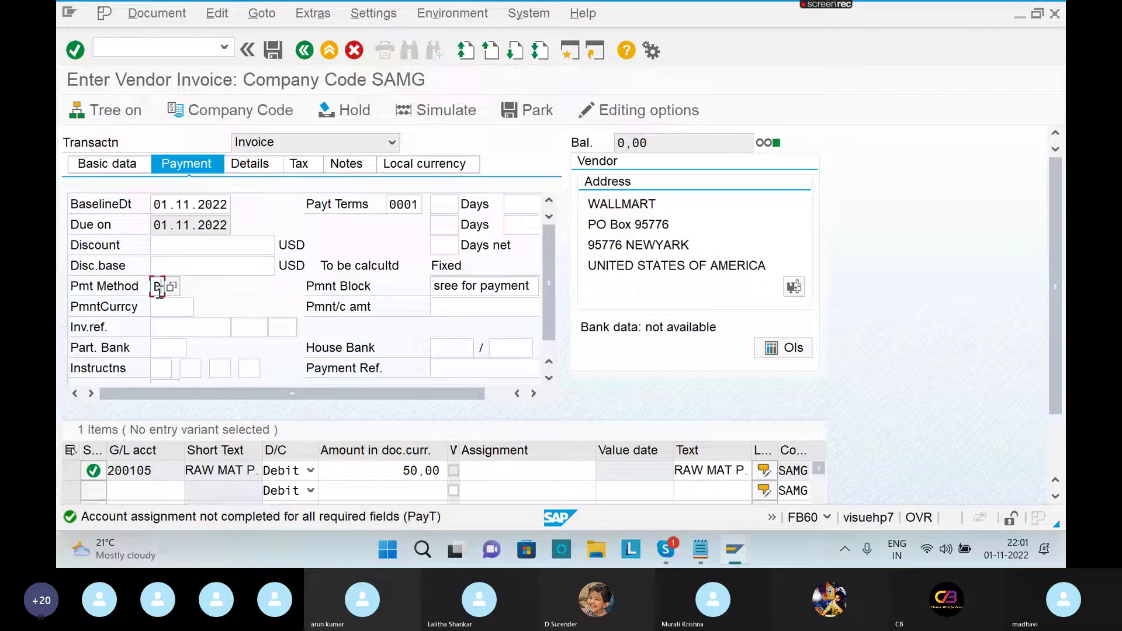
Simulate the invoice posting and post it as document 1056
click(156, 15)
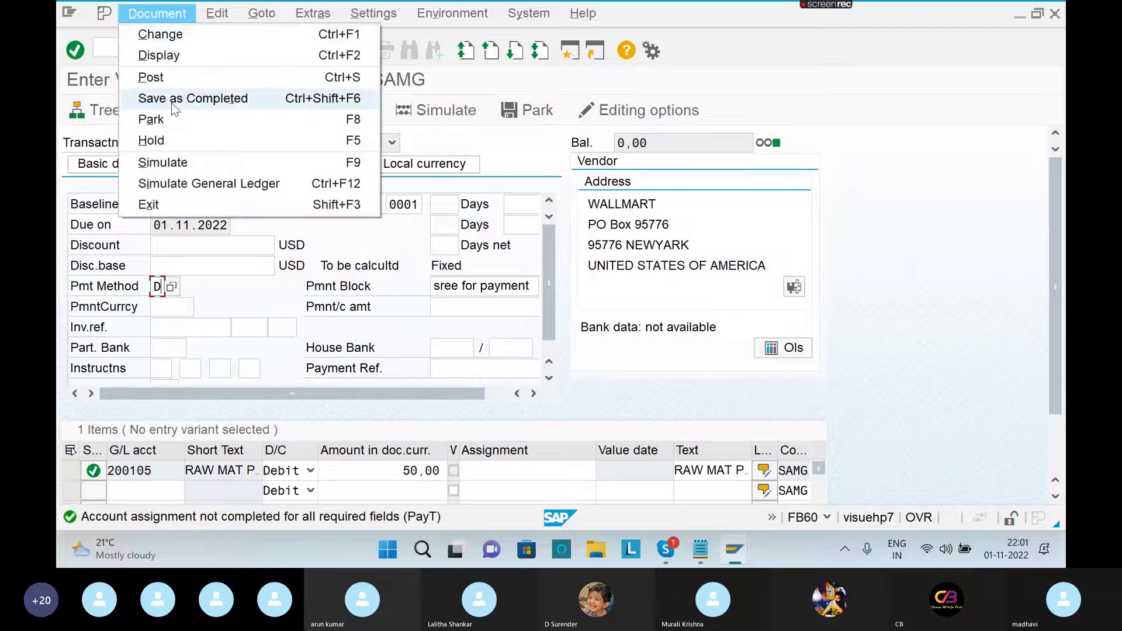
click(180, 165)
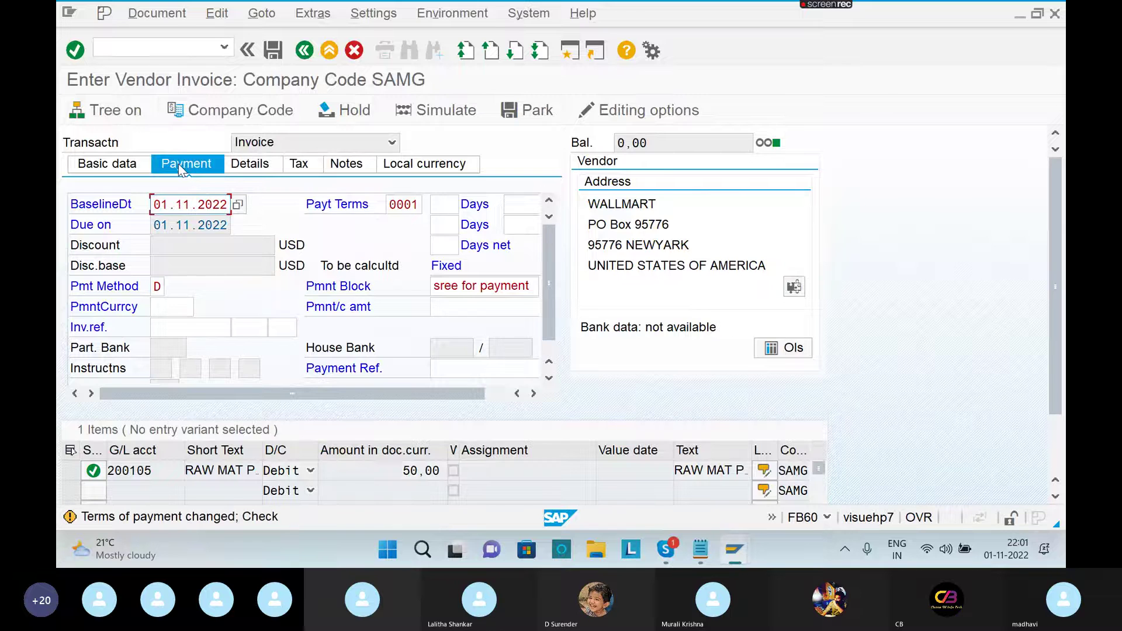
key(Return)
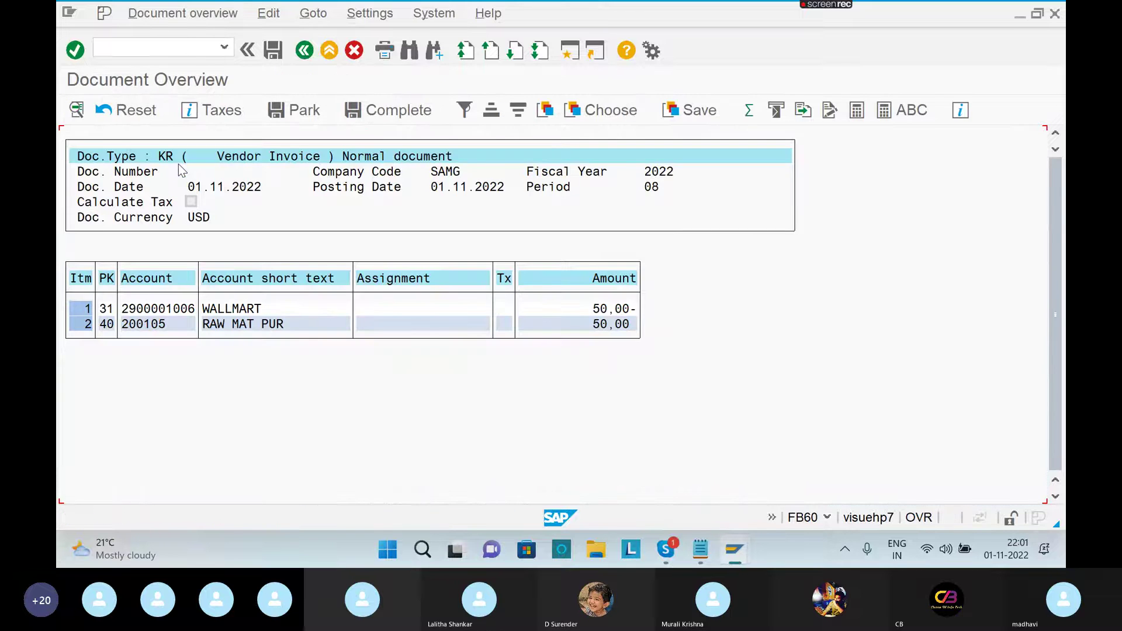
click(273, 50)
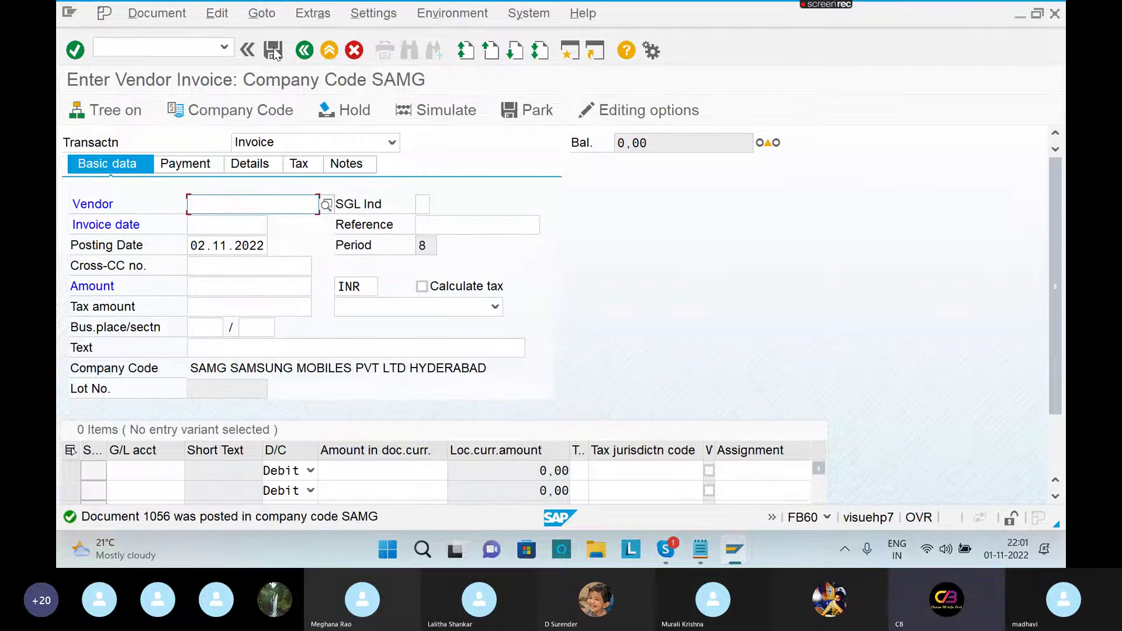
Start payment run N011 immediately and refresh until it shows one completed posting order
key(alt+Tab)
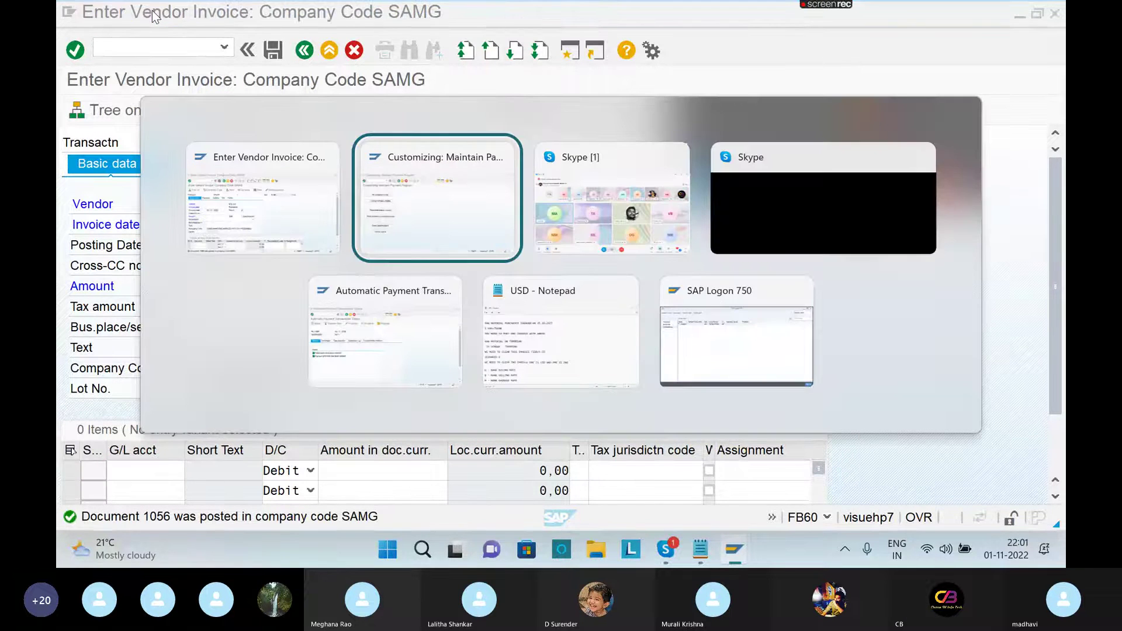
key(Tab)
key(Tab)
key(Tab)
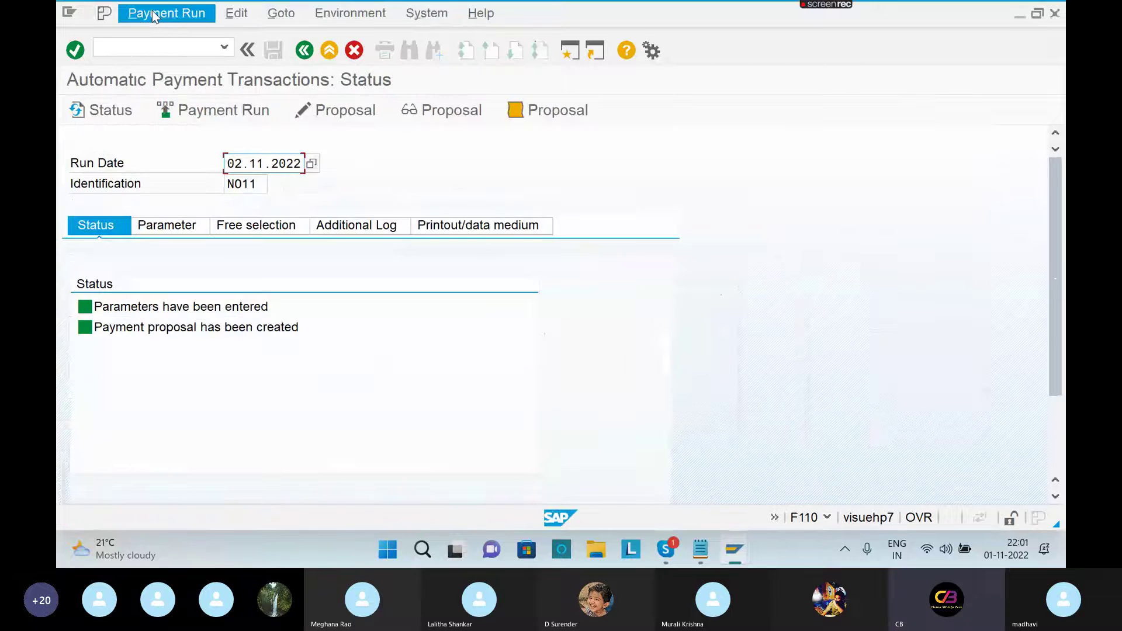
click(225, 112)
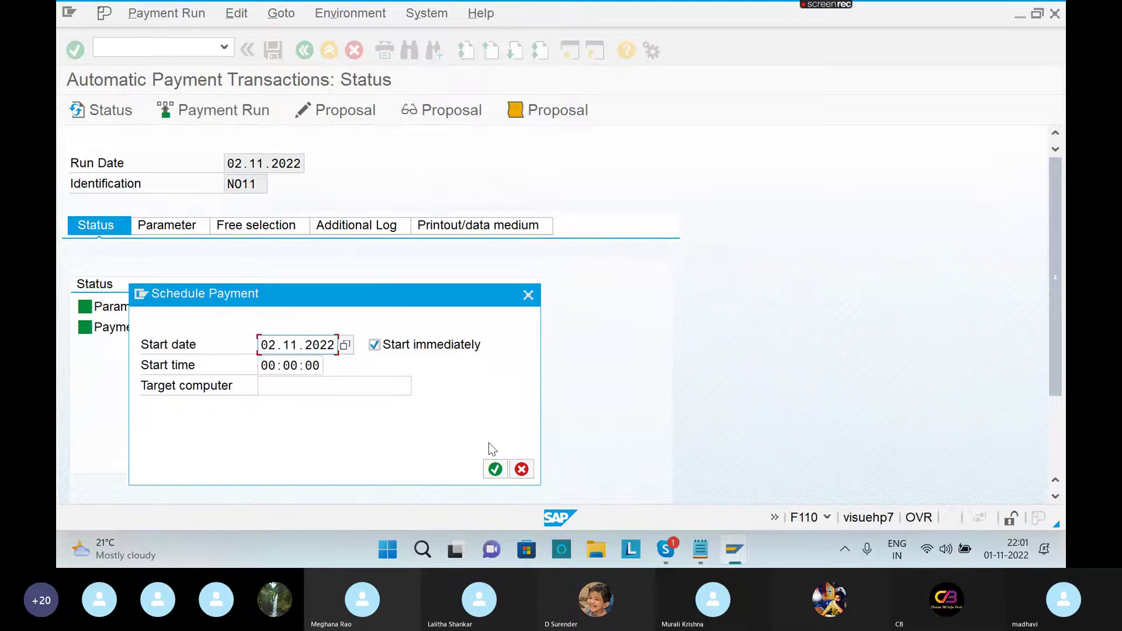
click(494, 469)
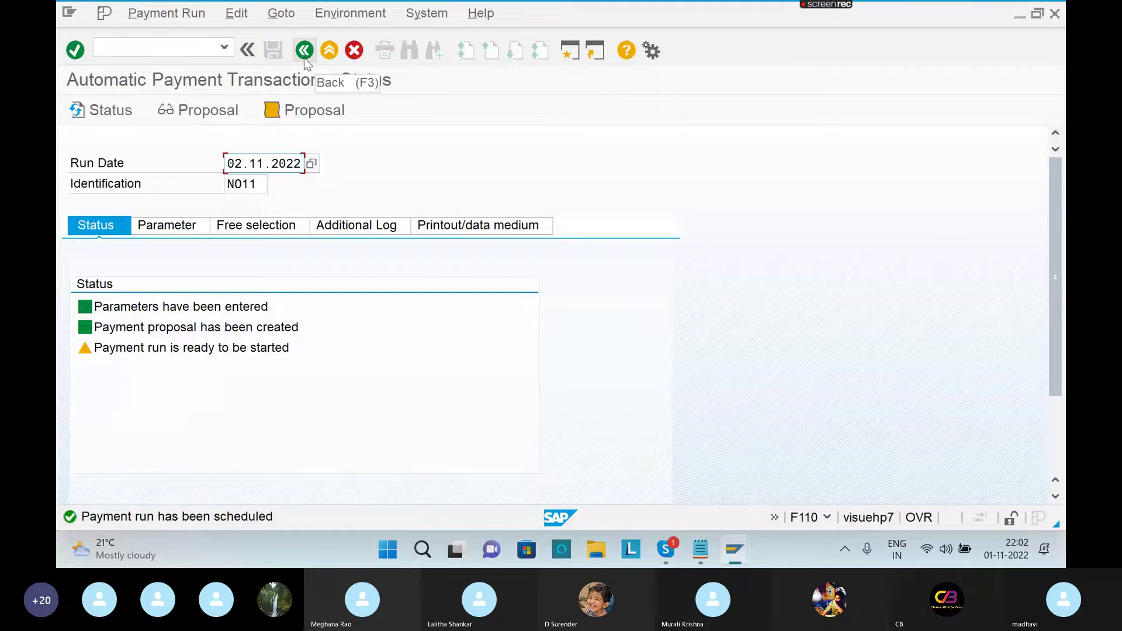
key(Return)
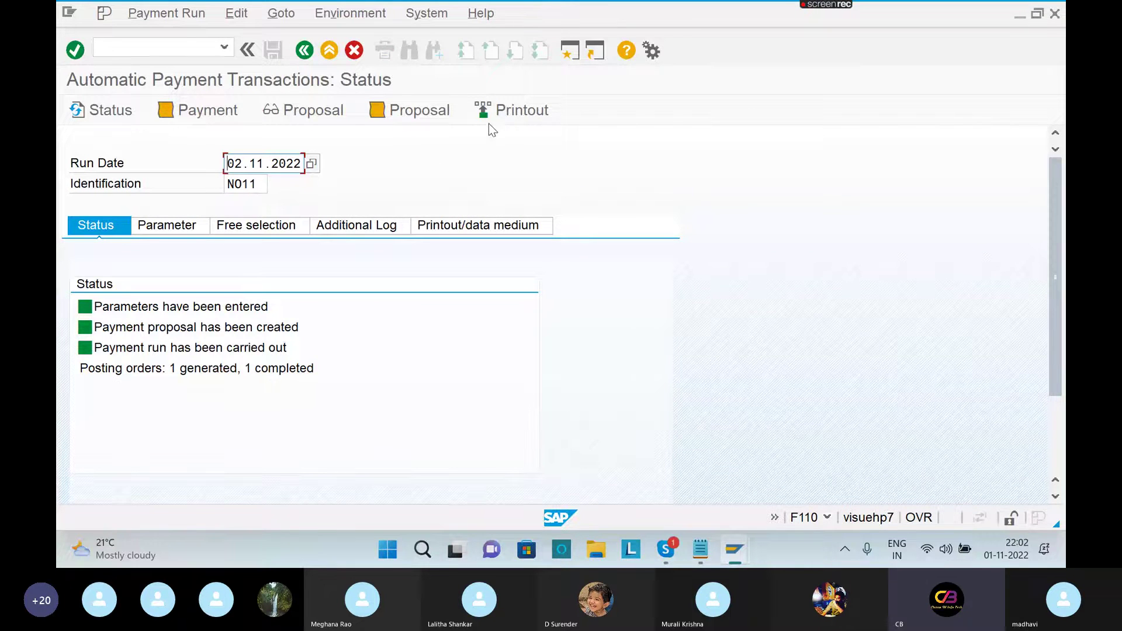
Open the FBL1N vendor line item display in a new session
click(568, 51)
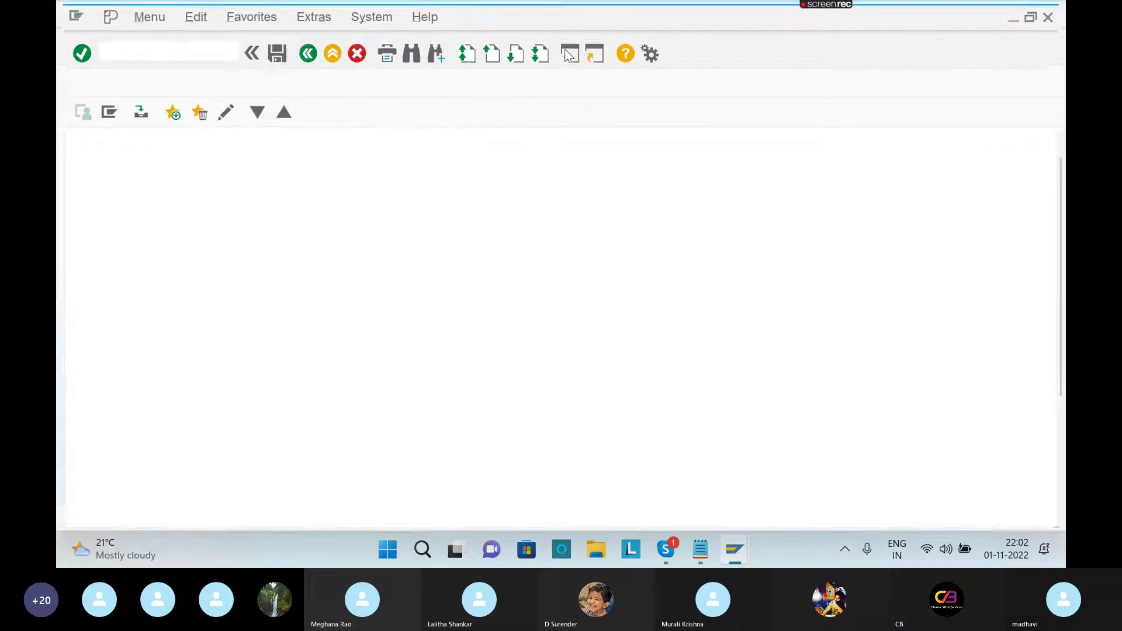
text(FB)
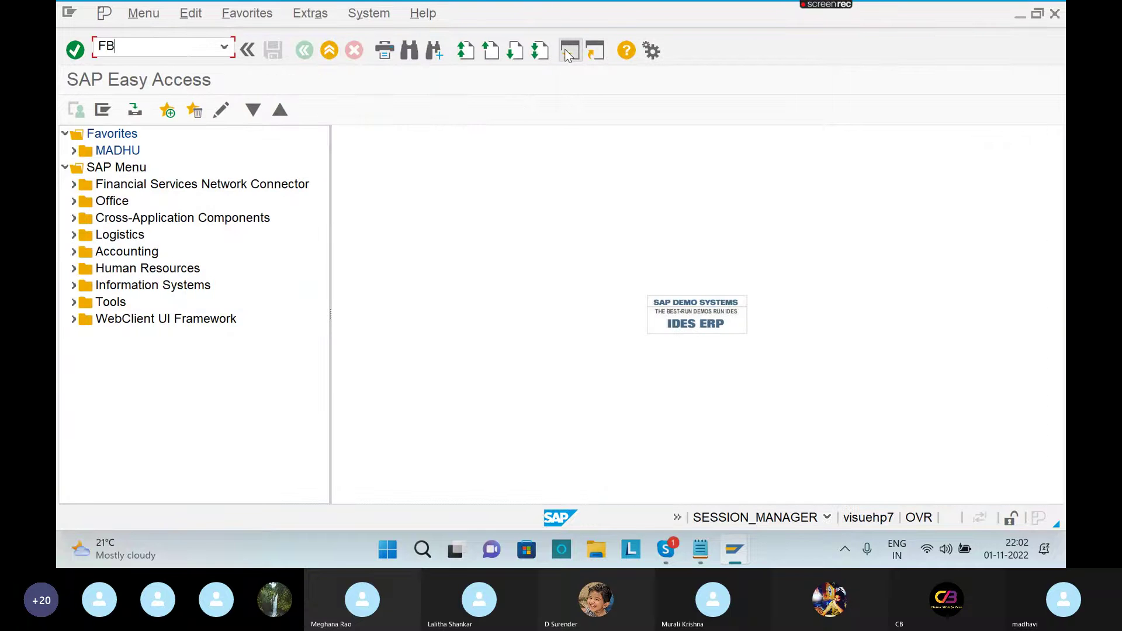
text(L1N)
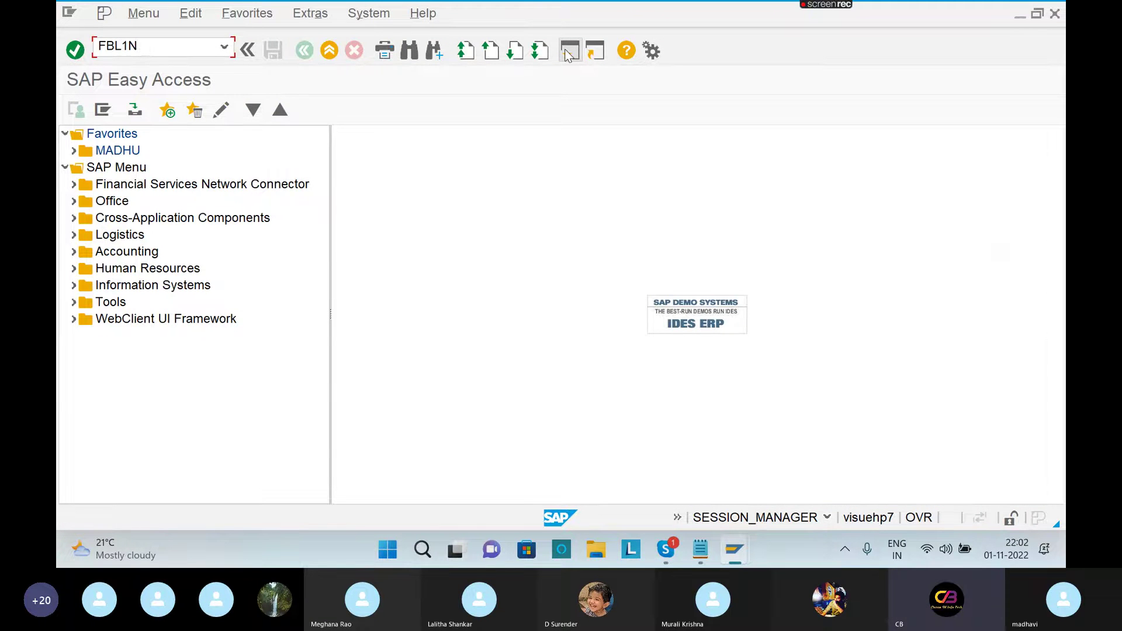
key(Return)
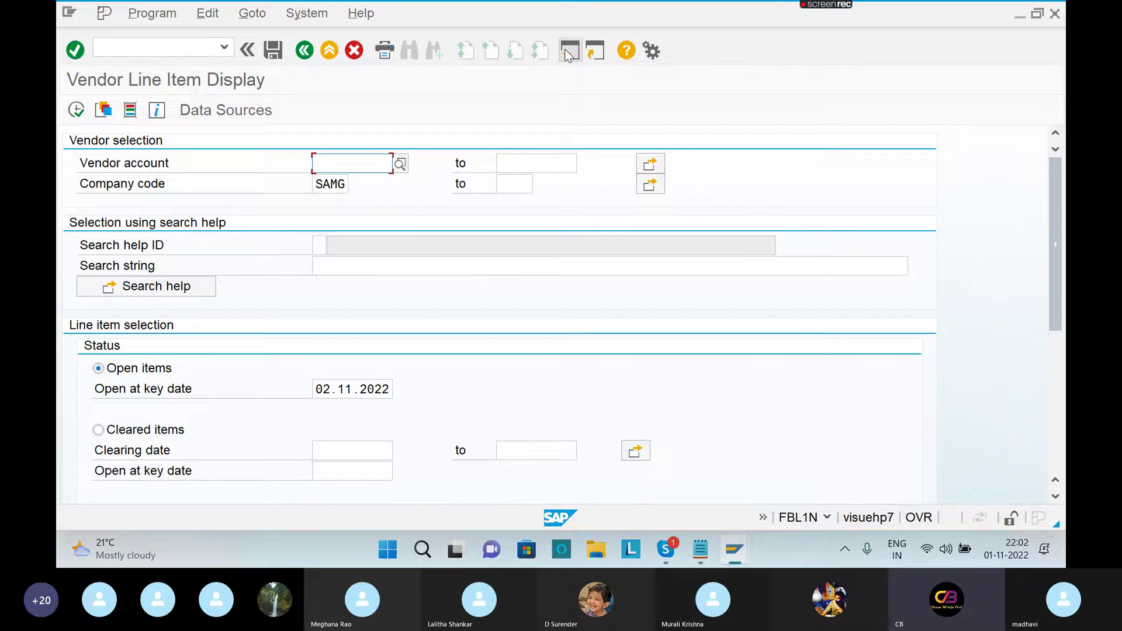
key(BackSpace)
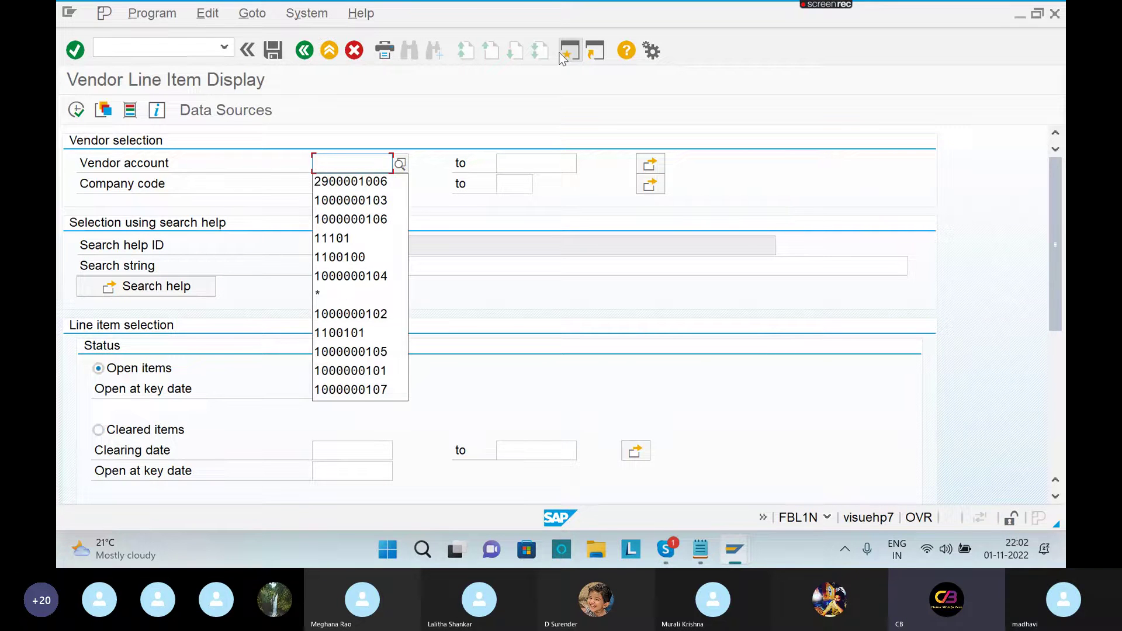
click(389, 184)
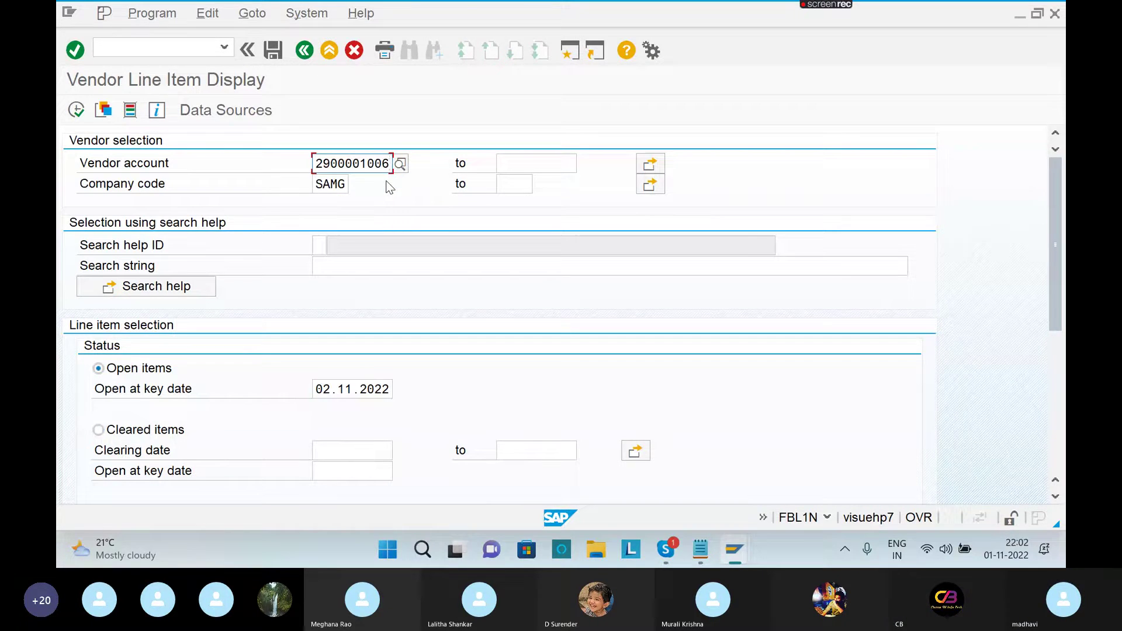
click(98, 430)
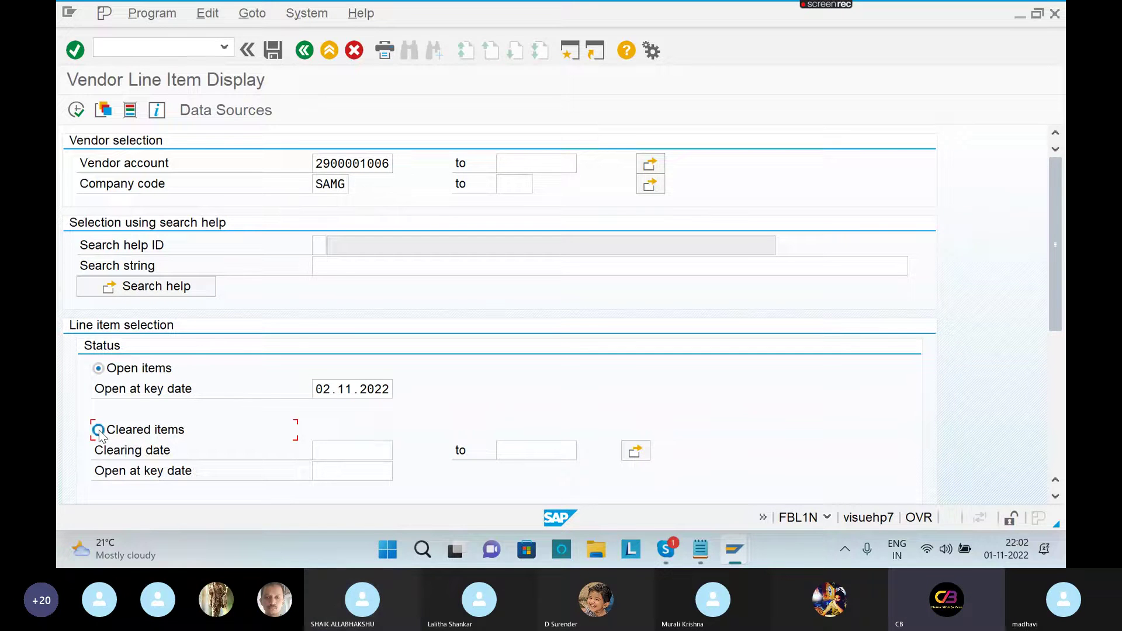
click(364, 457)
text(02.11.2022)
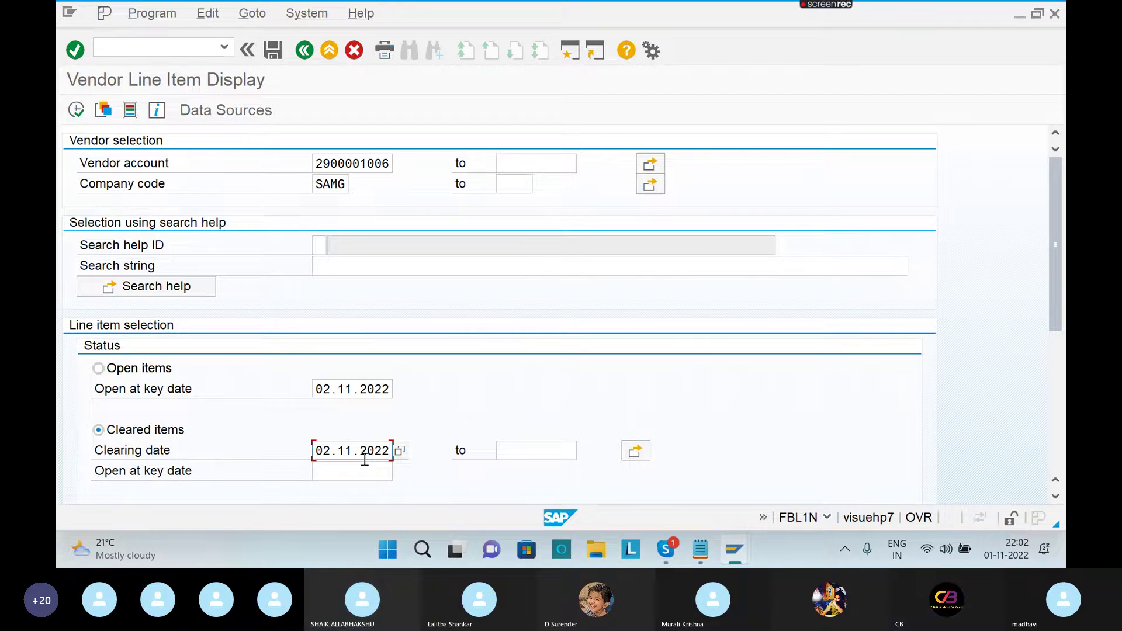
Run the report showing four cleared items, select document 10038, and open another session
click(76, 114)
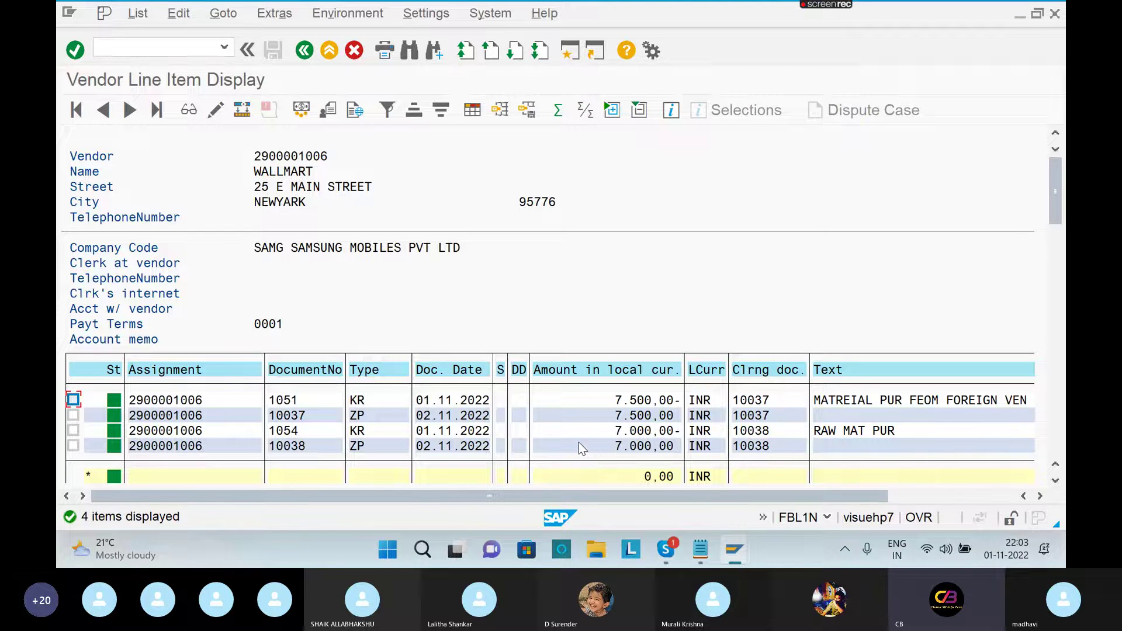
click(299, 445)
click(569, 52)
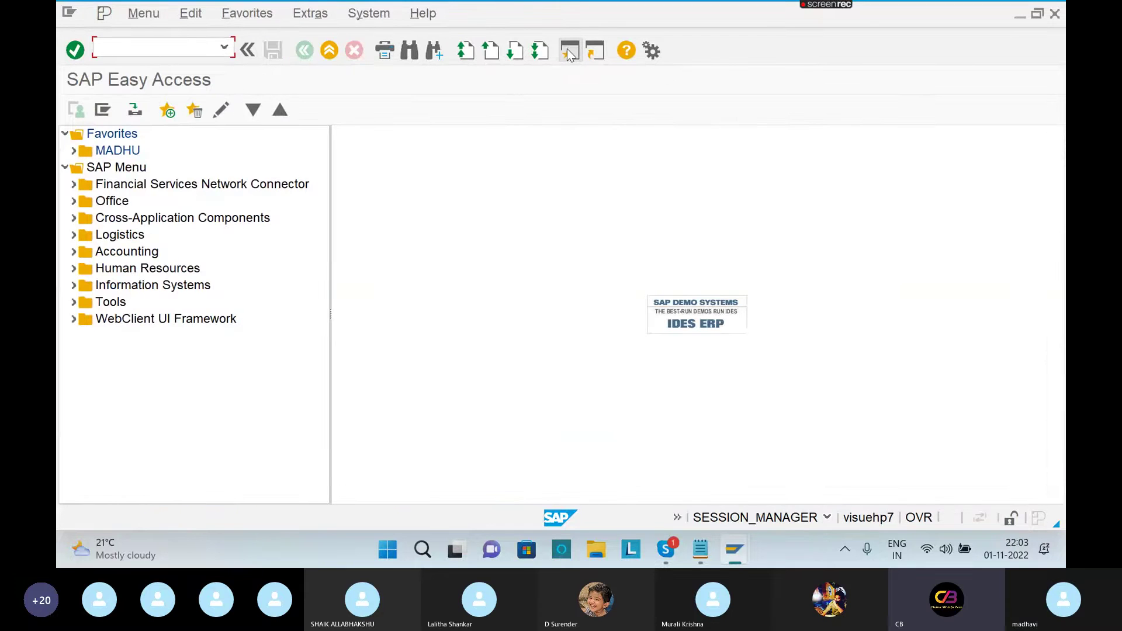
text(FBRA)
key(Return)
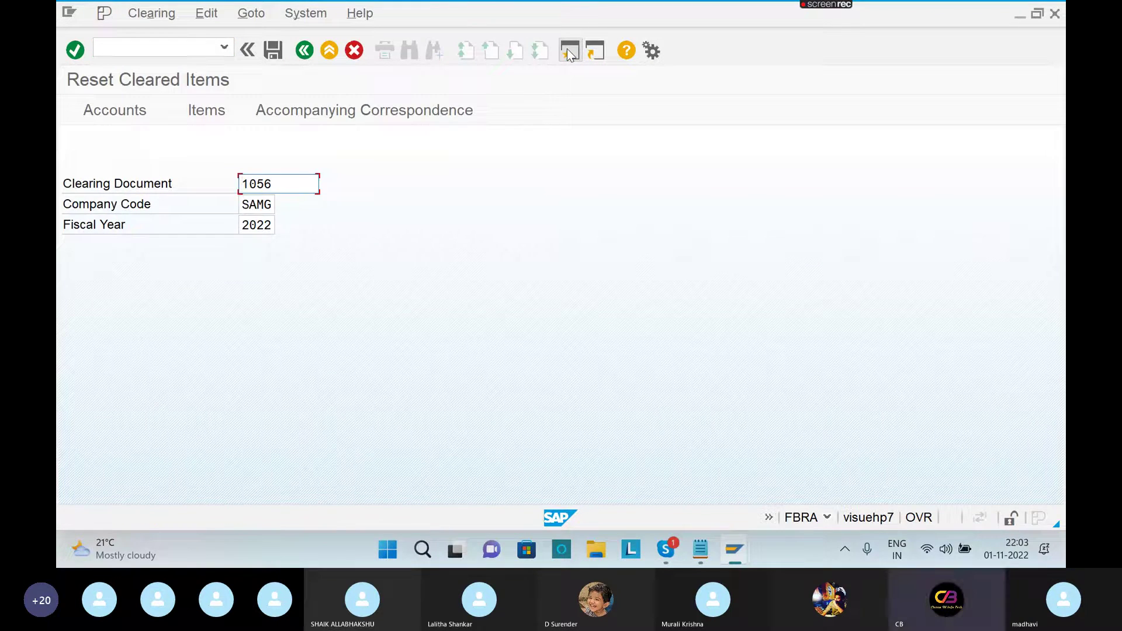
text(038)
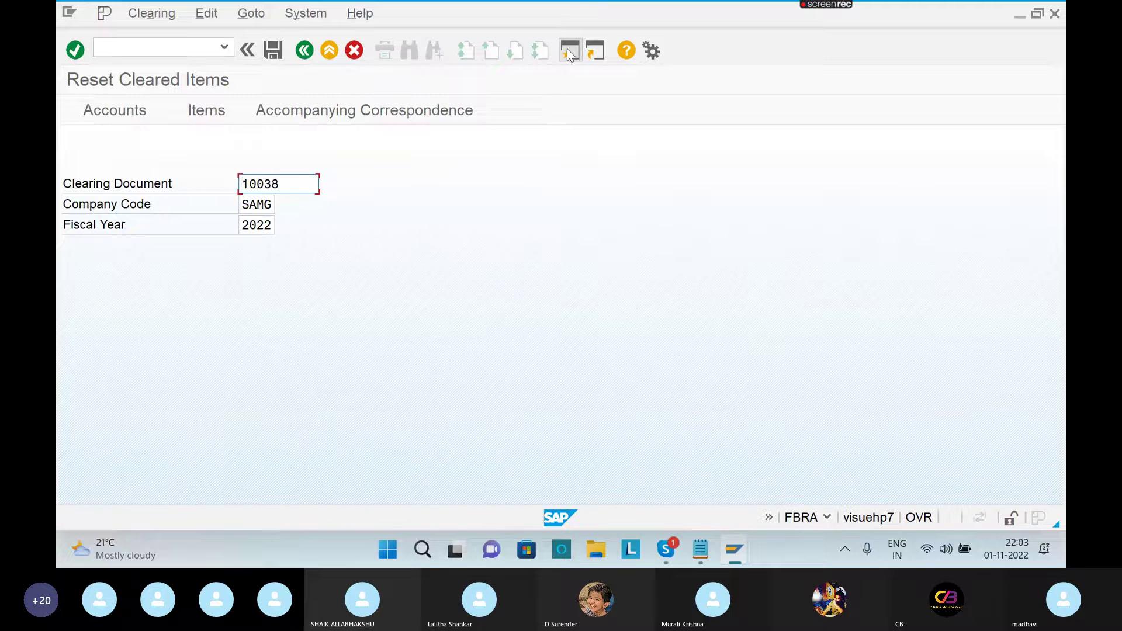
key(Home)
click(144, 115)
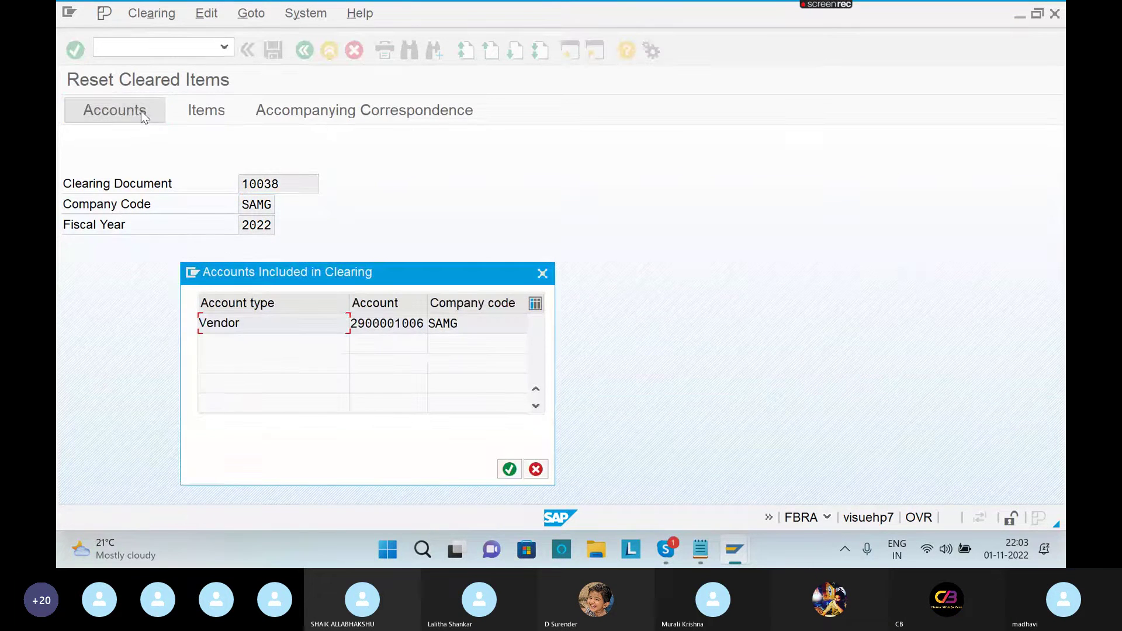
click(509, 469)
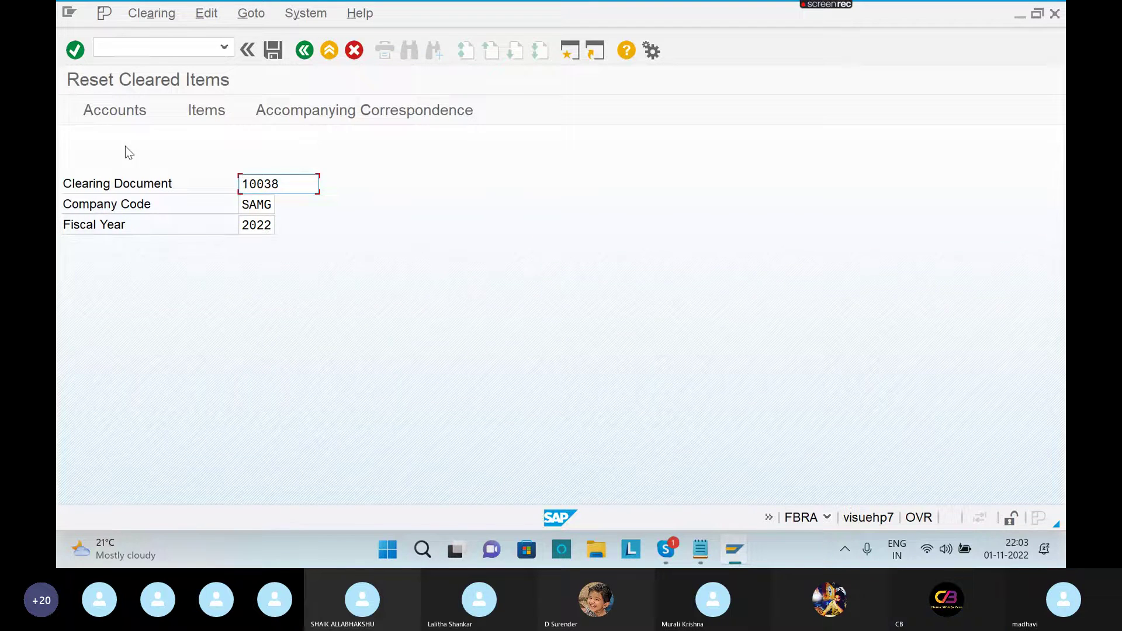
click(99, 108)
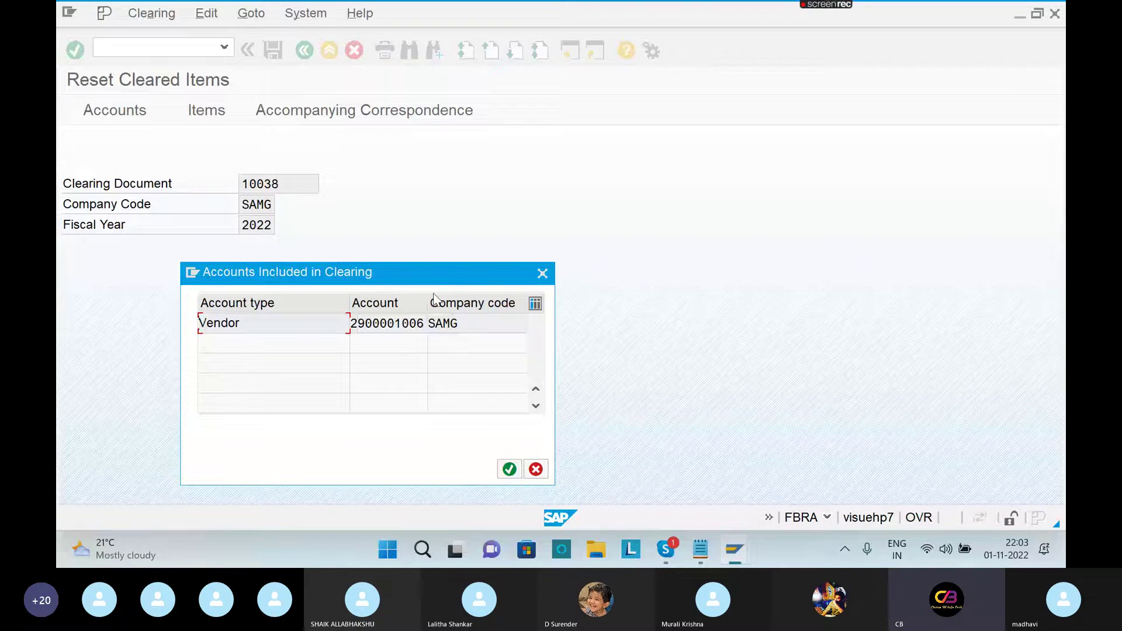
double_click(331, 322)
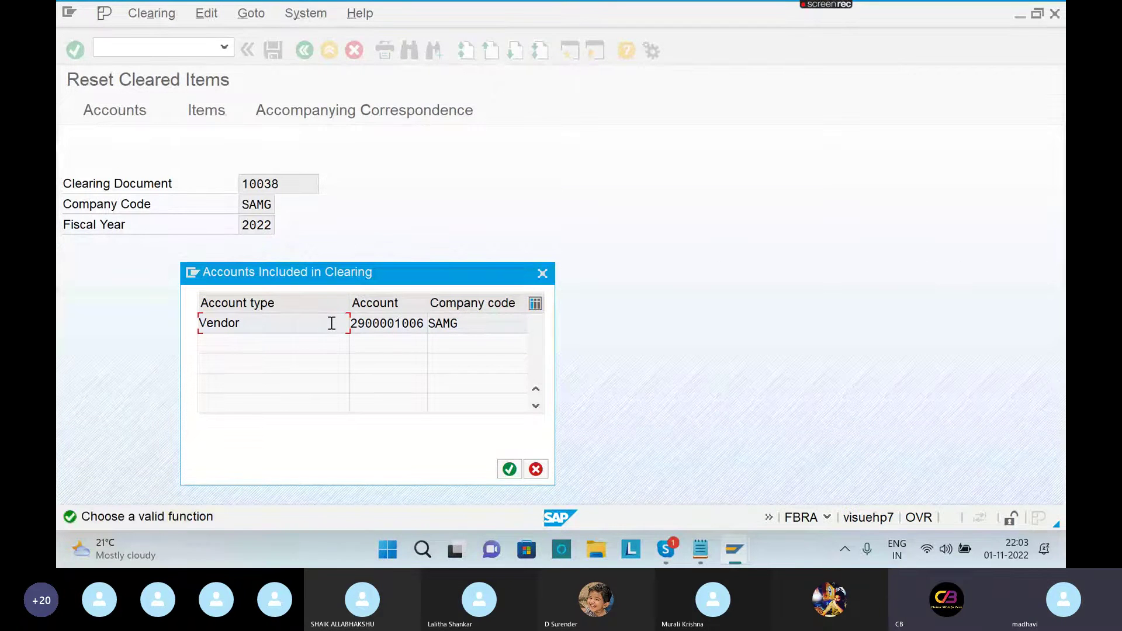
double_click(413, 323)
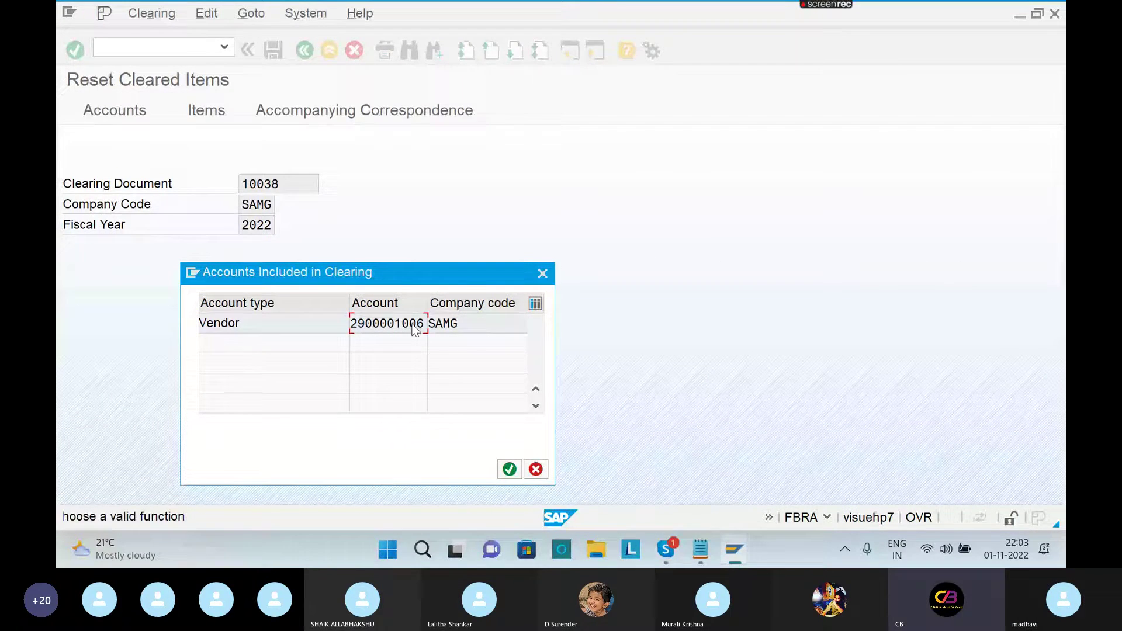
click(509, 469)
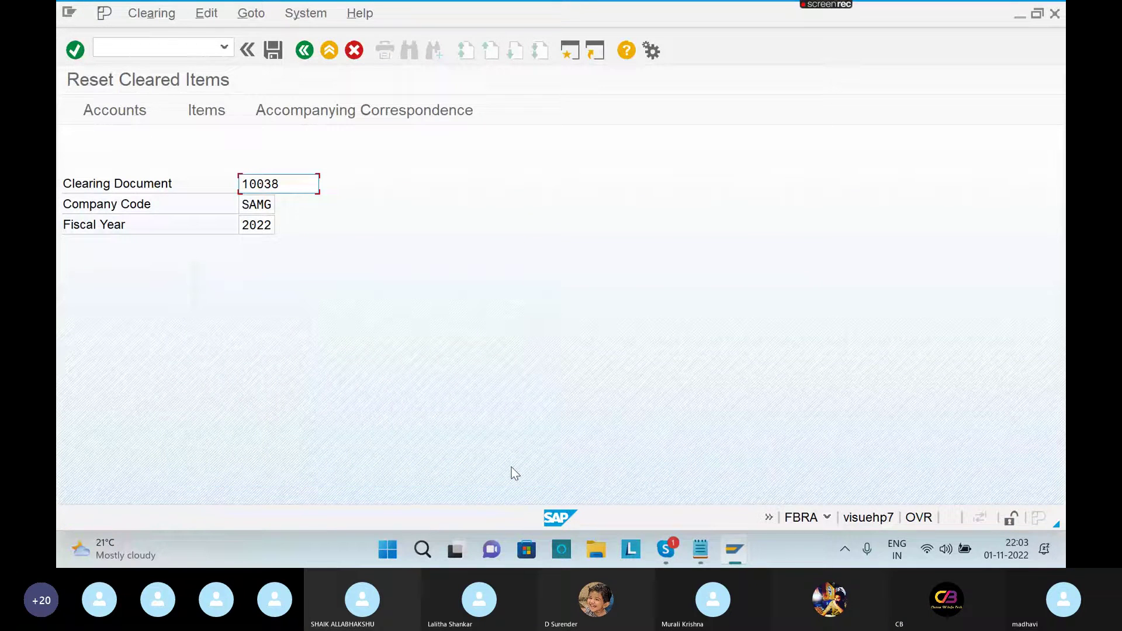
click(206, 111)
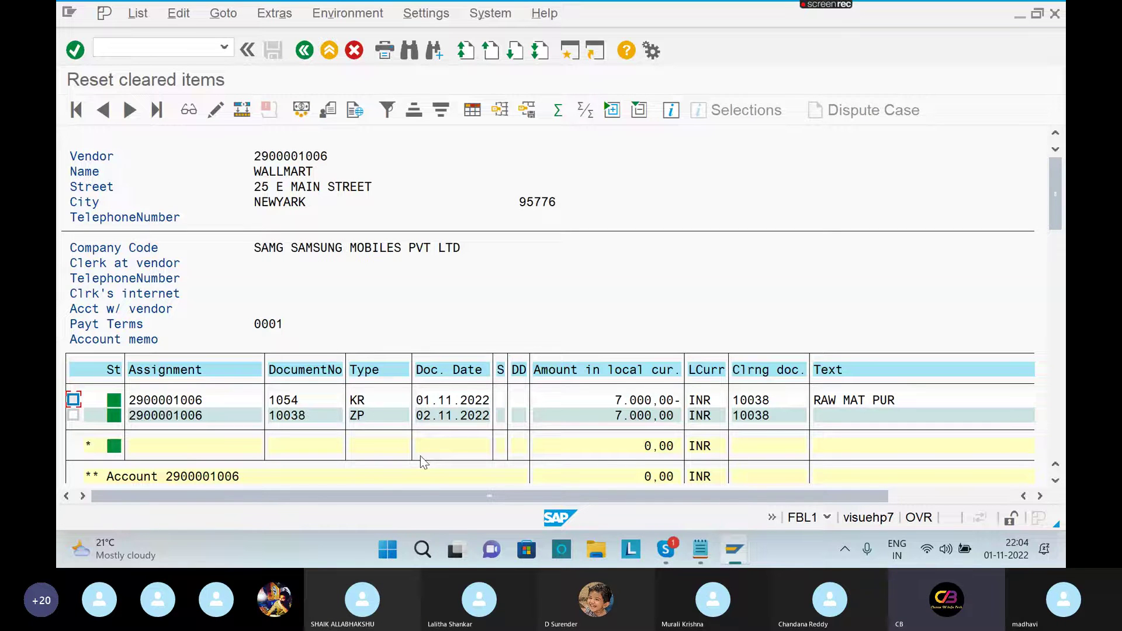
click(73, 415)
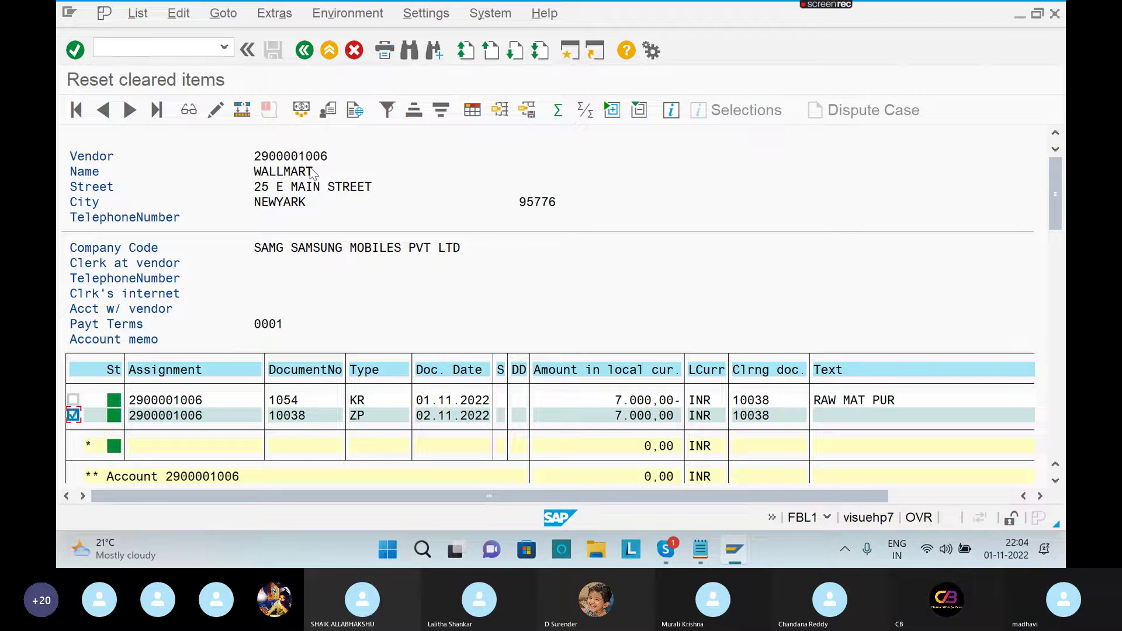
click(303, 52)
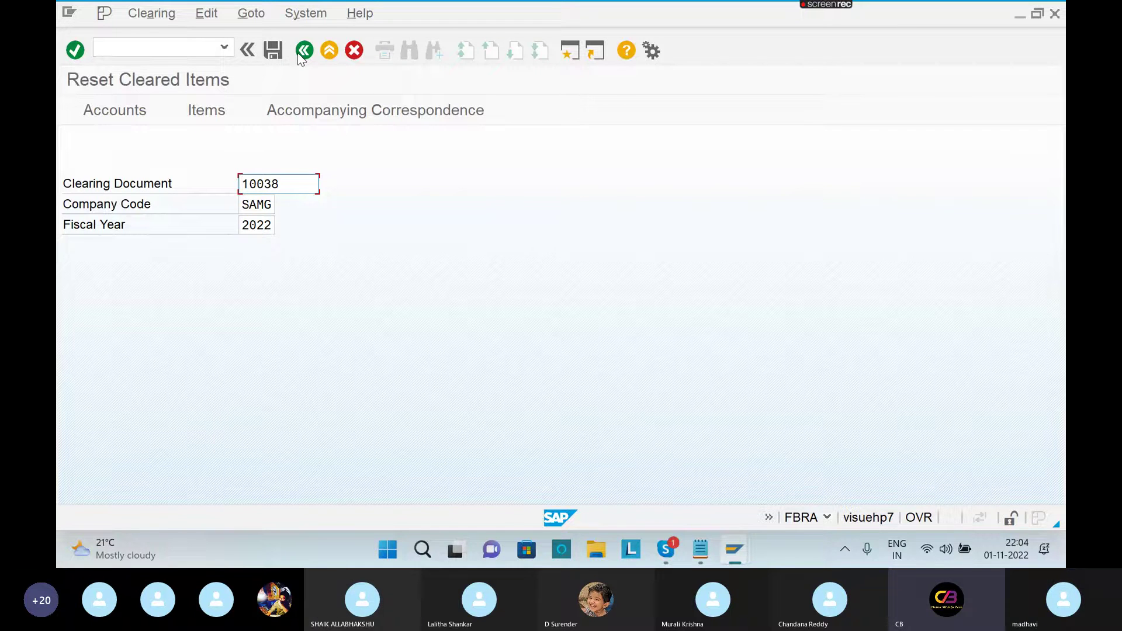
click(139, 13)
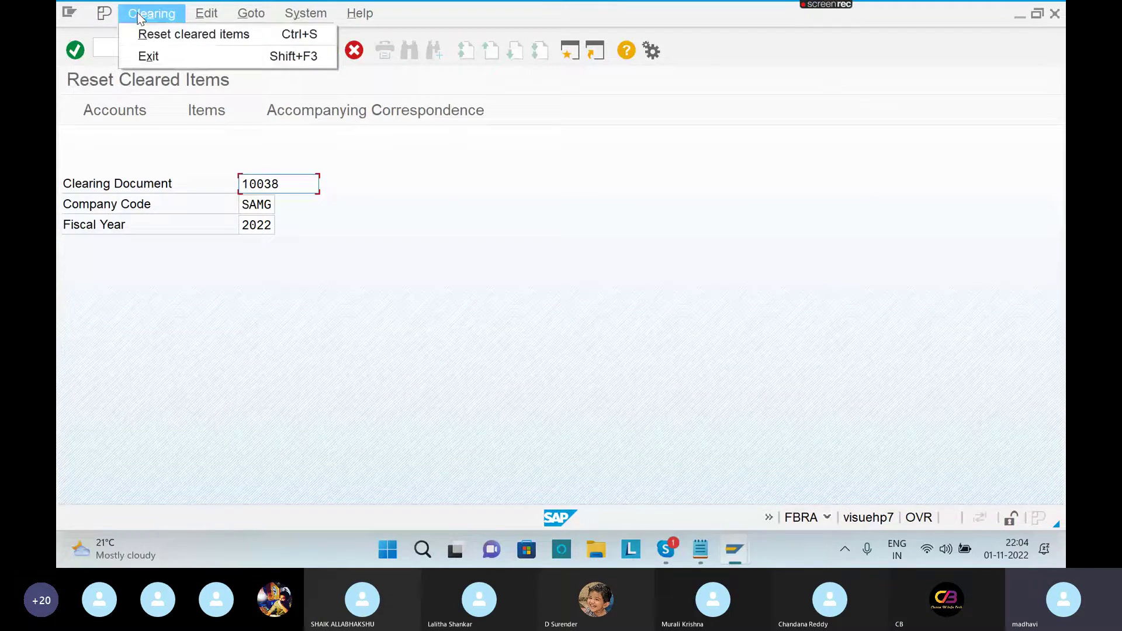
Reset cleared items for document 10038, choosing to reset and also reverse
click(187, 36)
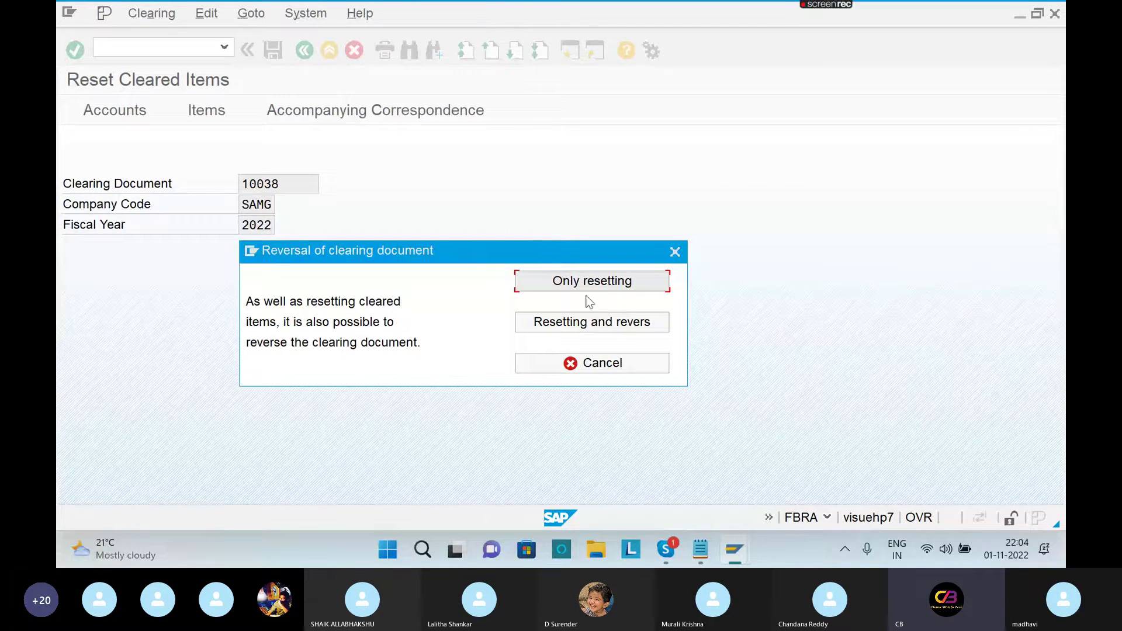
click(595, 327)
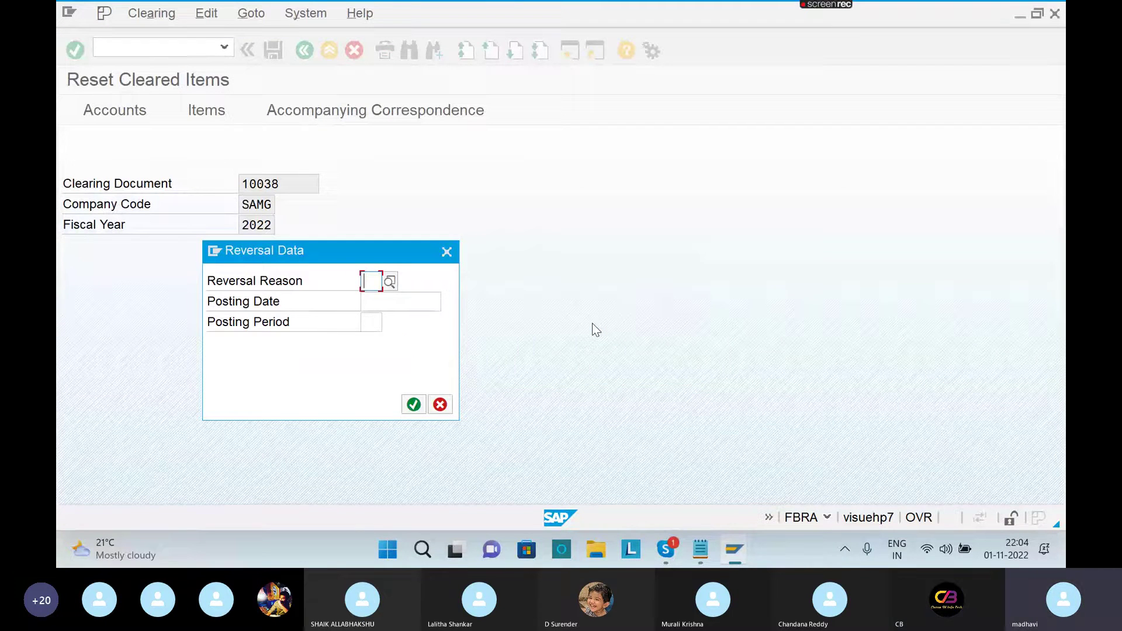
Pick reversal reason 03 from the Reason for Reversal list
click(390, 282)
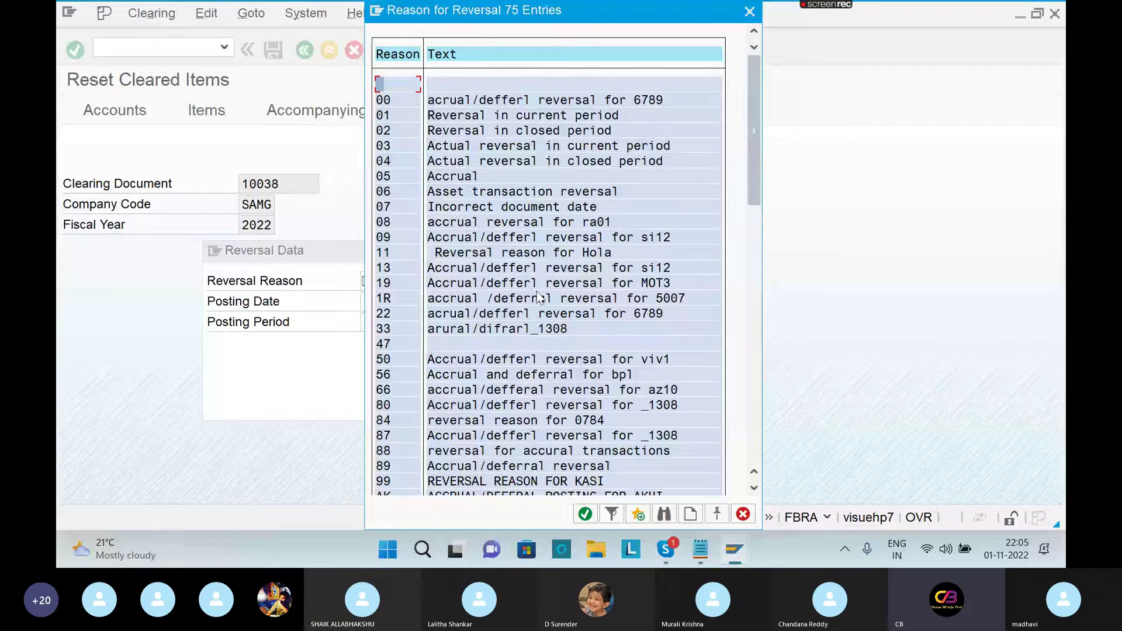
click(760, 423)
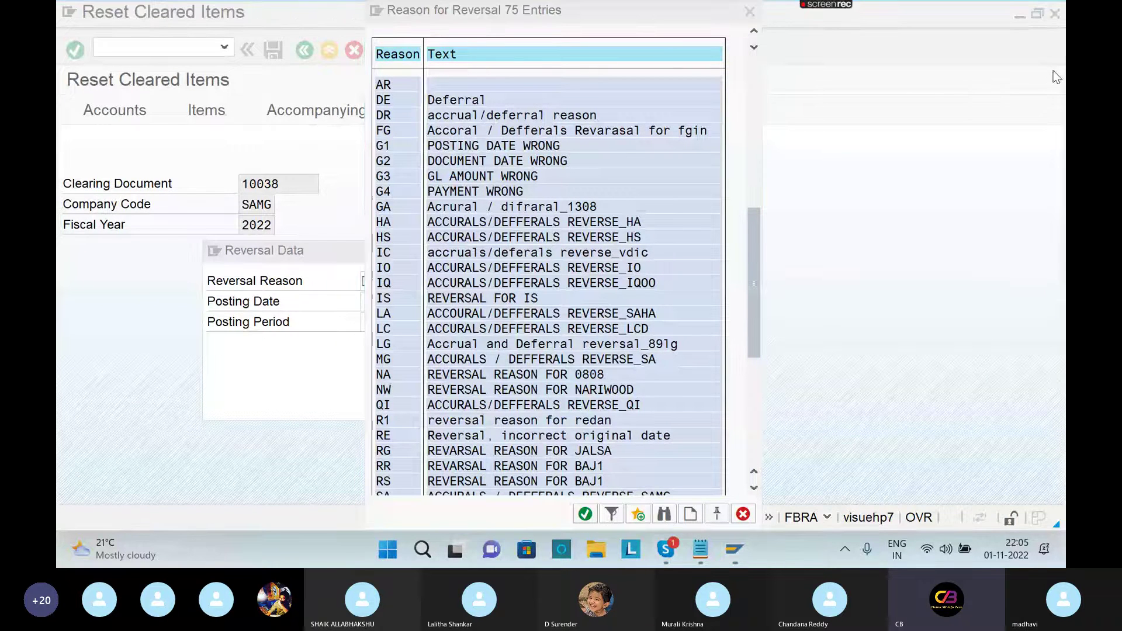
click(752, 100)
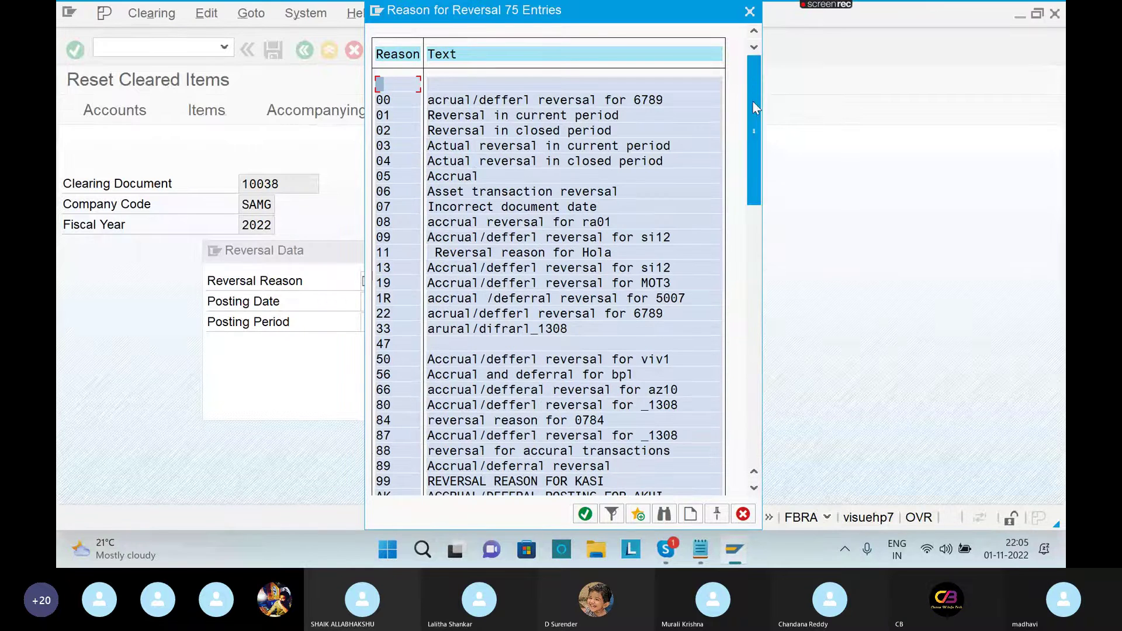
double_click(529, 148)
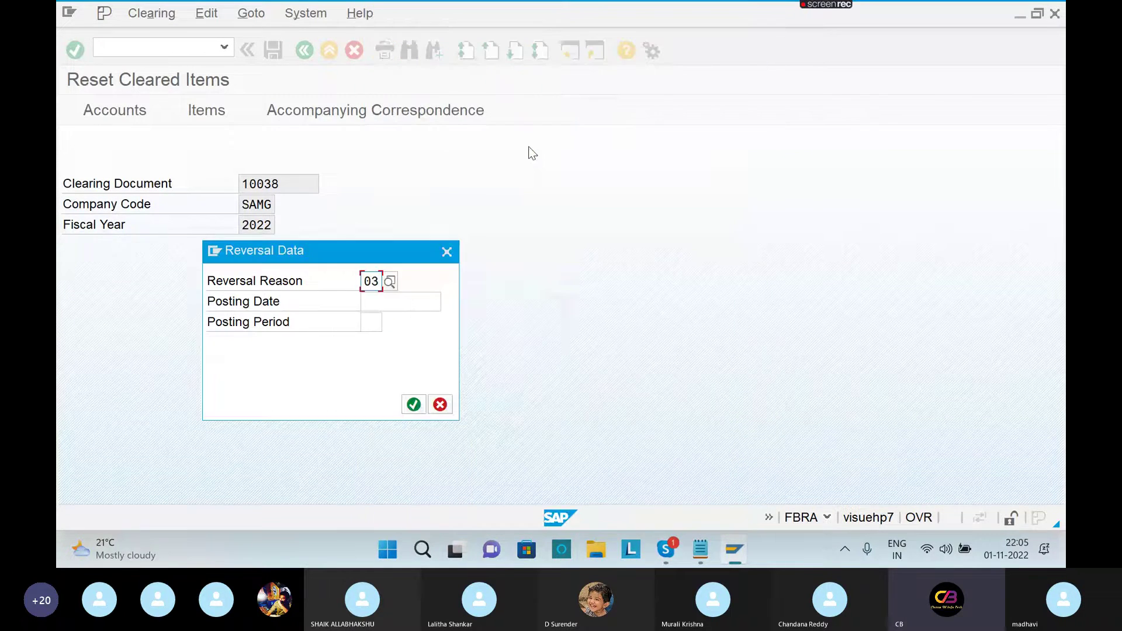
Submit the reversal with posting date 01.11.2022, which reason 03 rejects
click(389, 306)
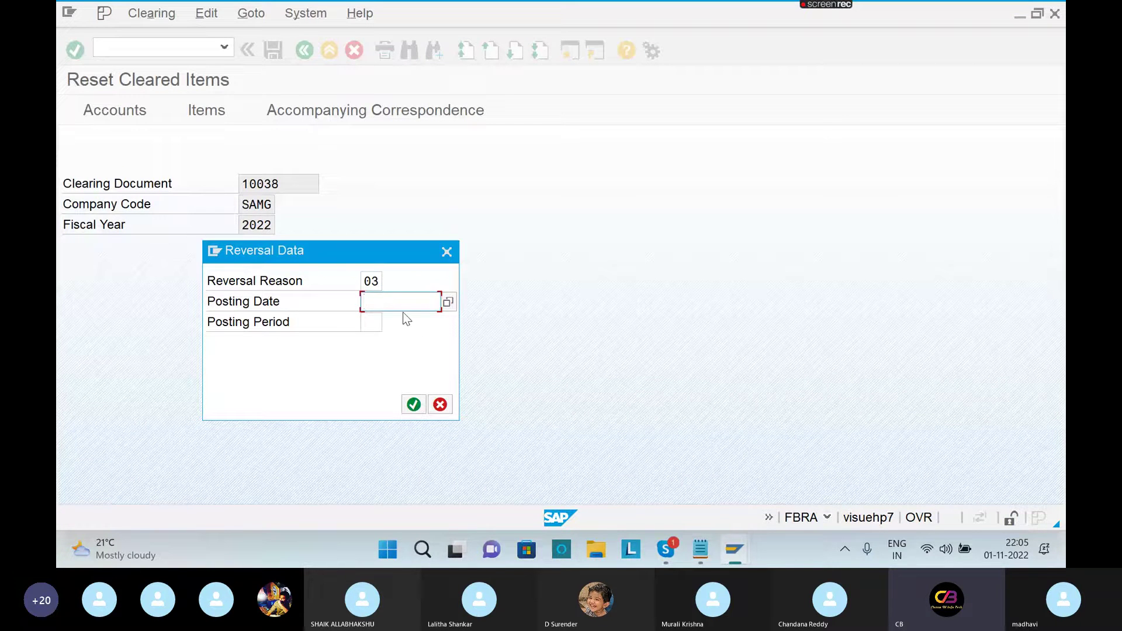
text(01.11.2022)
click(414, 405)
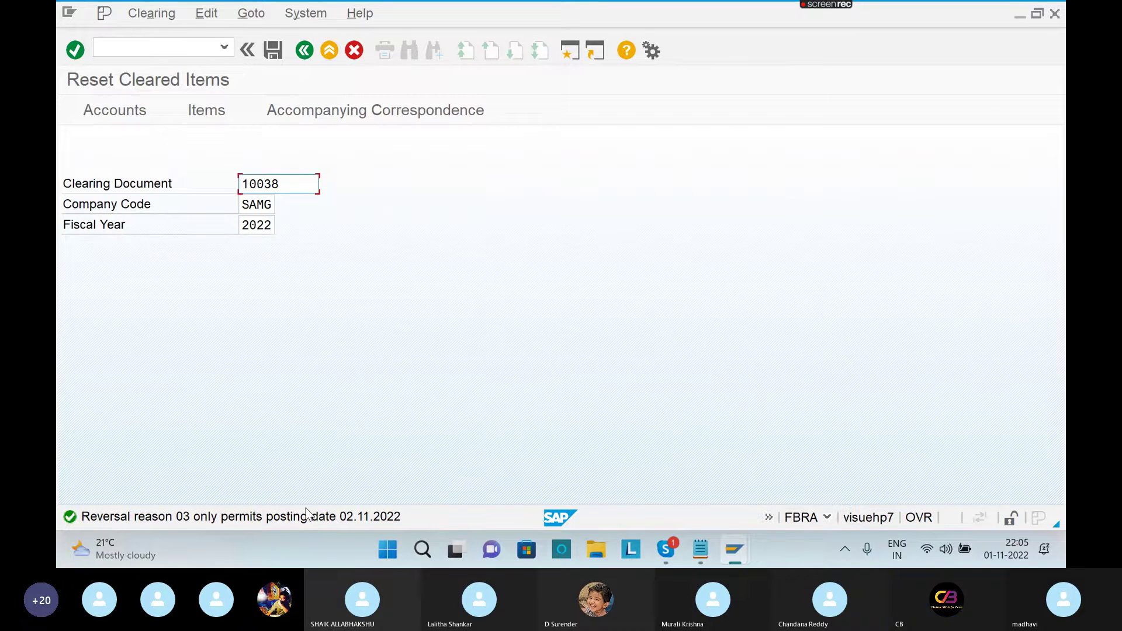
Restart resetting cleared items for 10038 with the reset-and-reverse option
key(alt+Tab)
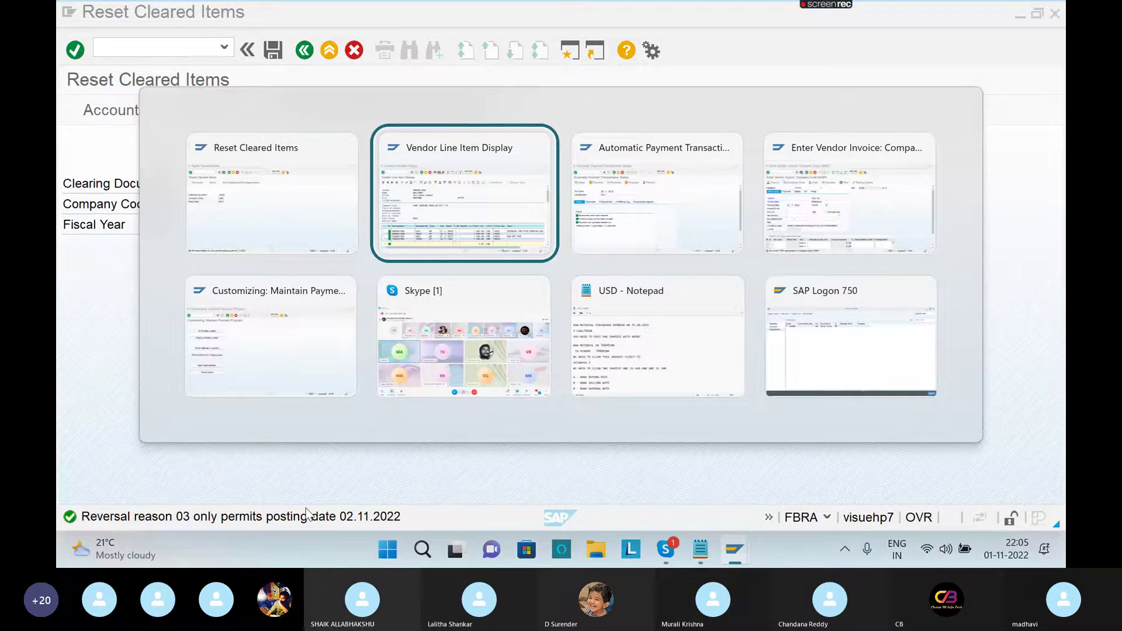
key(alt+Tab)
key(alt+Tab)
key(alt+Tab)
key(alt+Tab)
key(alt+Tab)
key(alt+Tab)
key(alt+Tab)
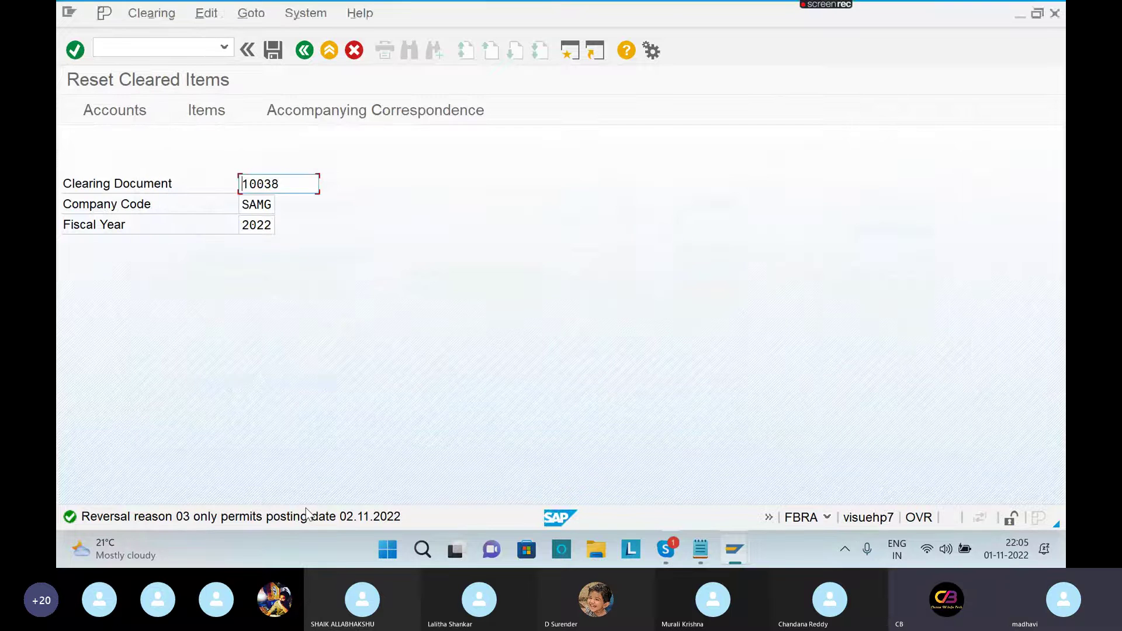
click(155, 11)
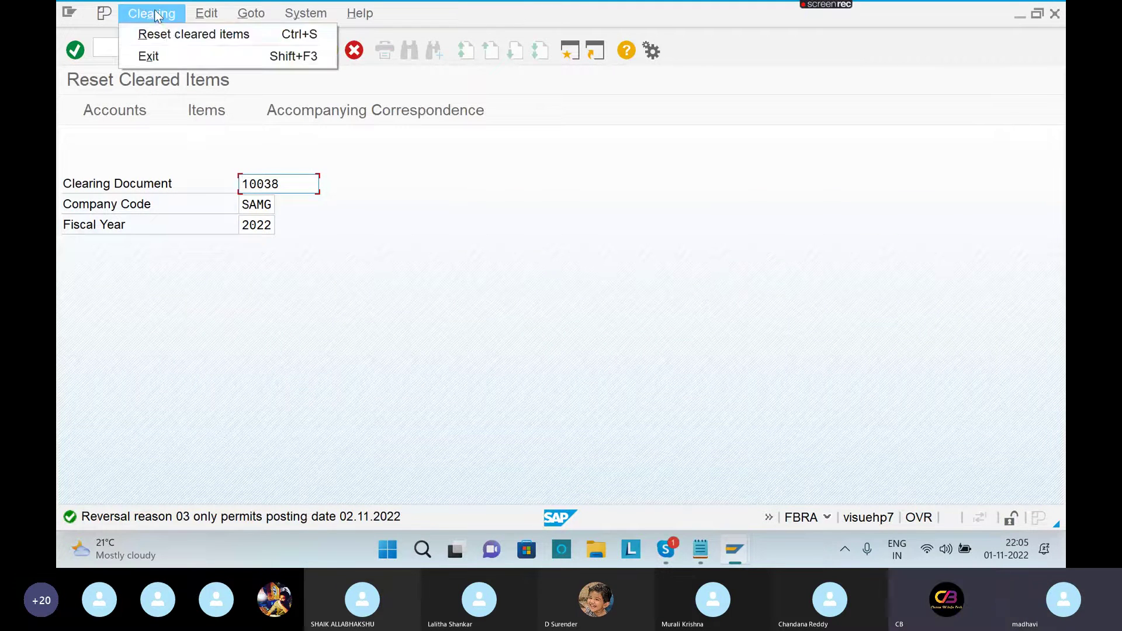
click(170, 34)
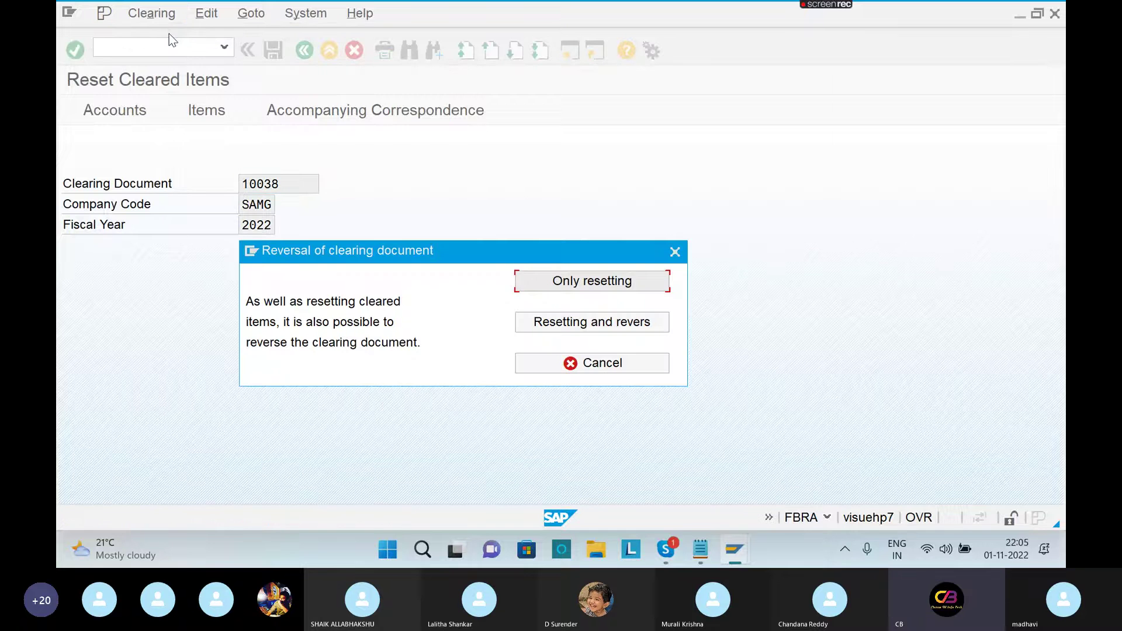
click(588, 323)
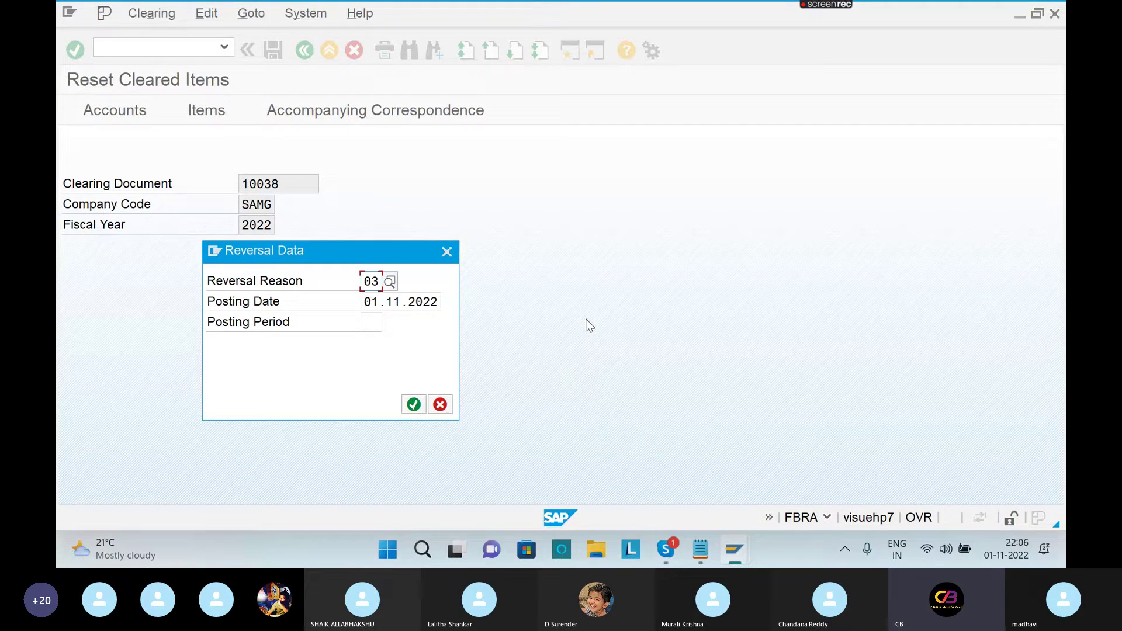
Submit the reversal with posting period 8 and posting date 02.11.2022
click(376, 321)
text(8)
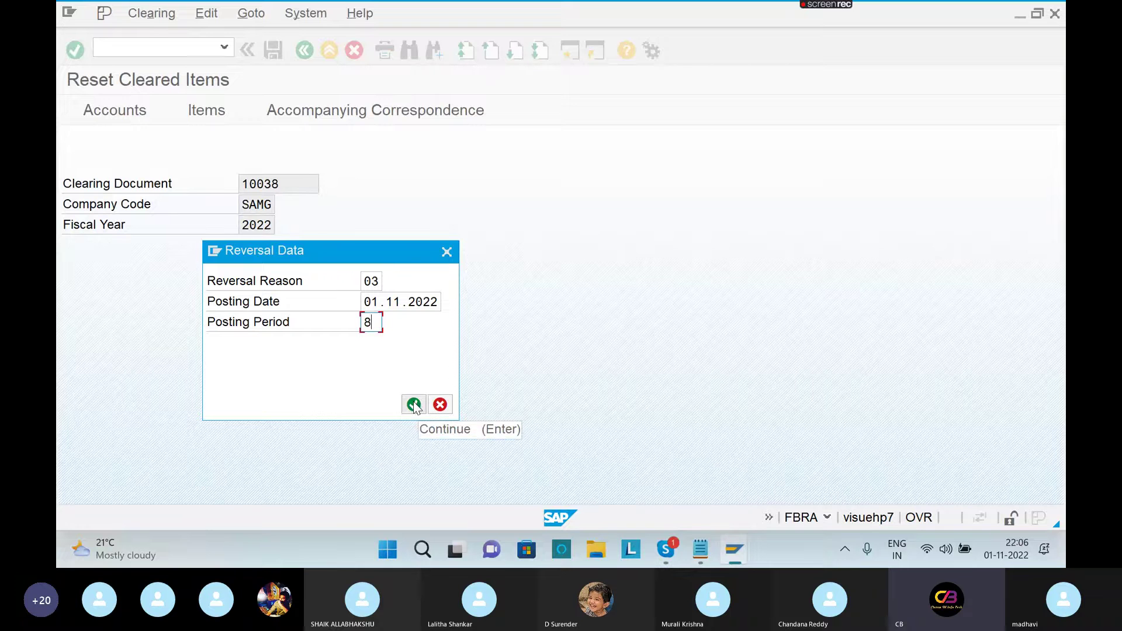
click(438, 305)
key(BackSpace)
key(BackSpace)
key(BackSpace)
key(BackSpace)
key(BackSpace)
key(BackSpace)
key(BackSpace)
key(BackSpace)
key(BackSpace)
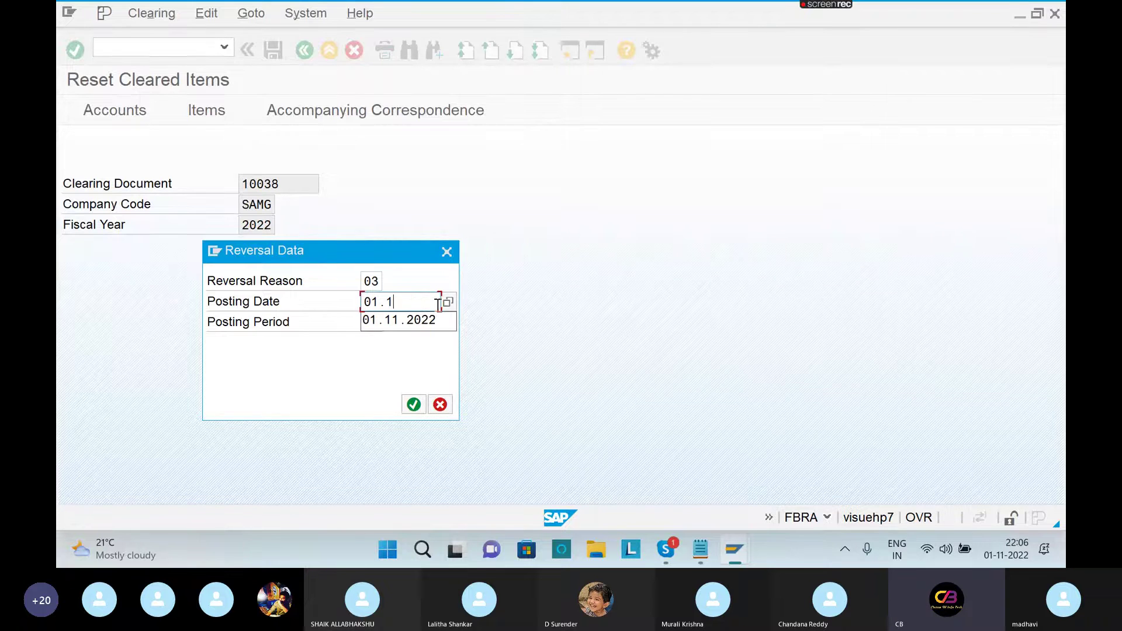
text(2.1)
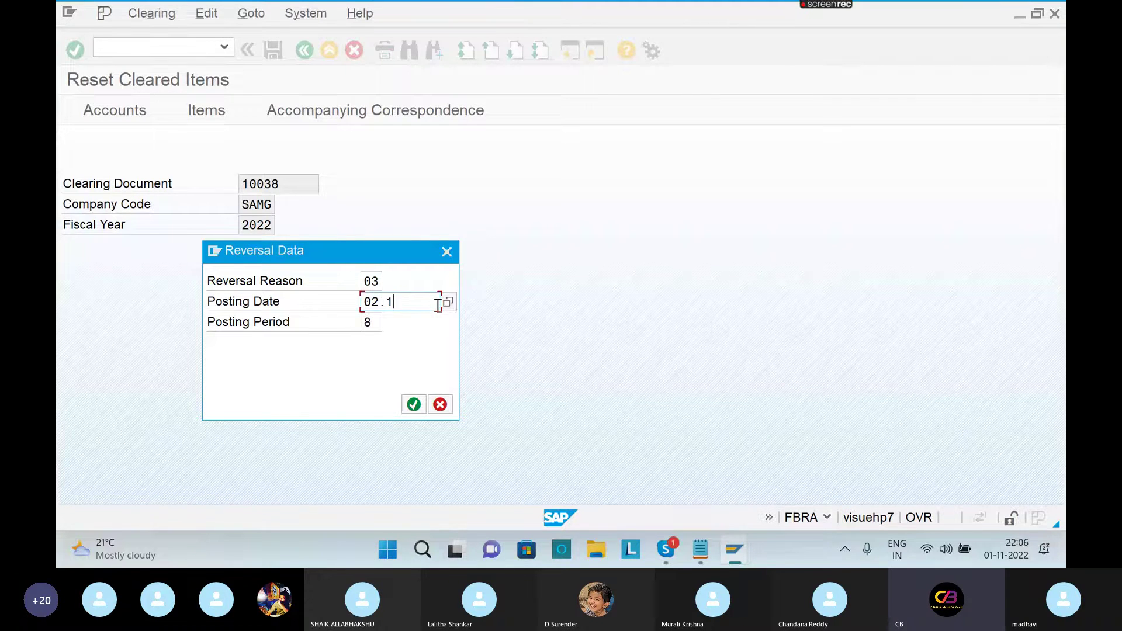
text(1.2022)
click(414, 405)
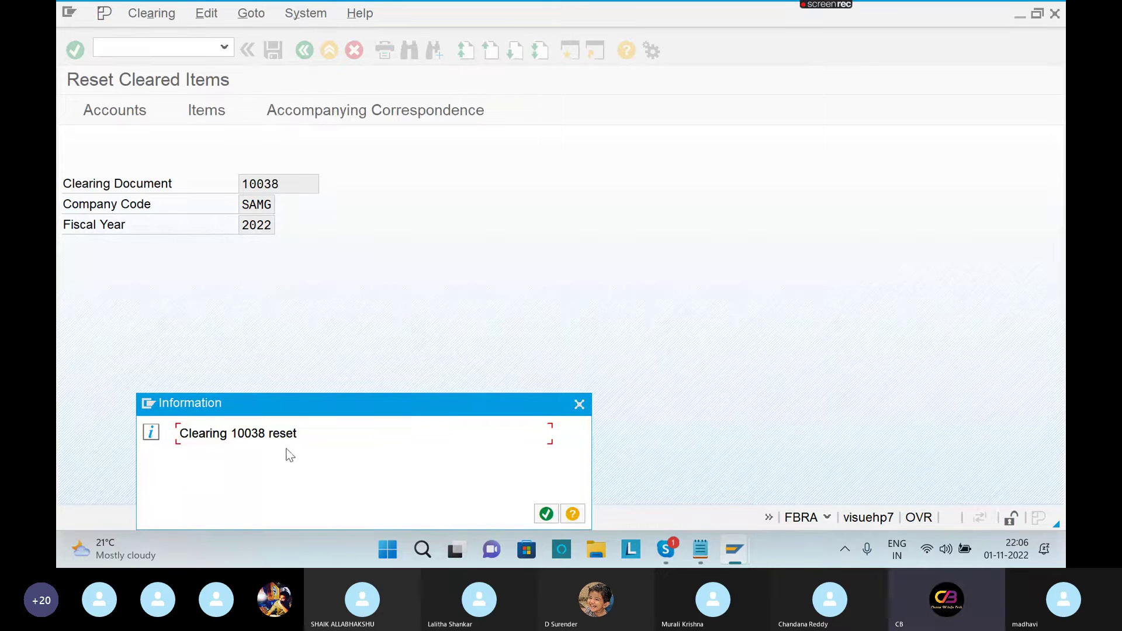
Acknowledge the clearing 10038 reset and reversal document 10039 messages
click(547, 514)
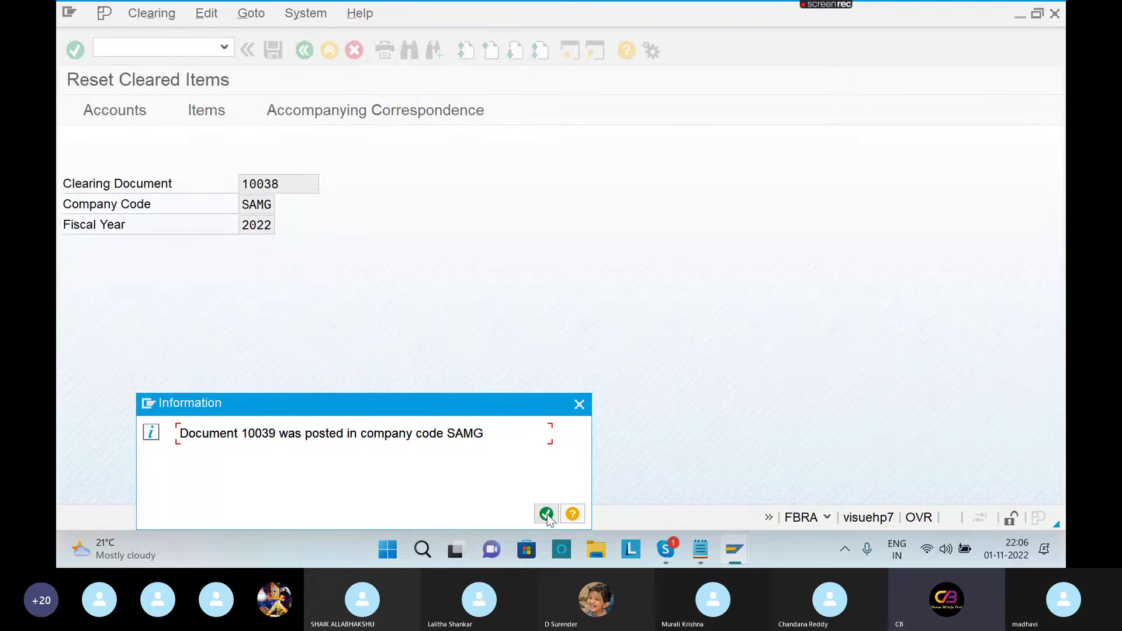
click(546, 514)
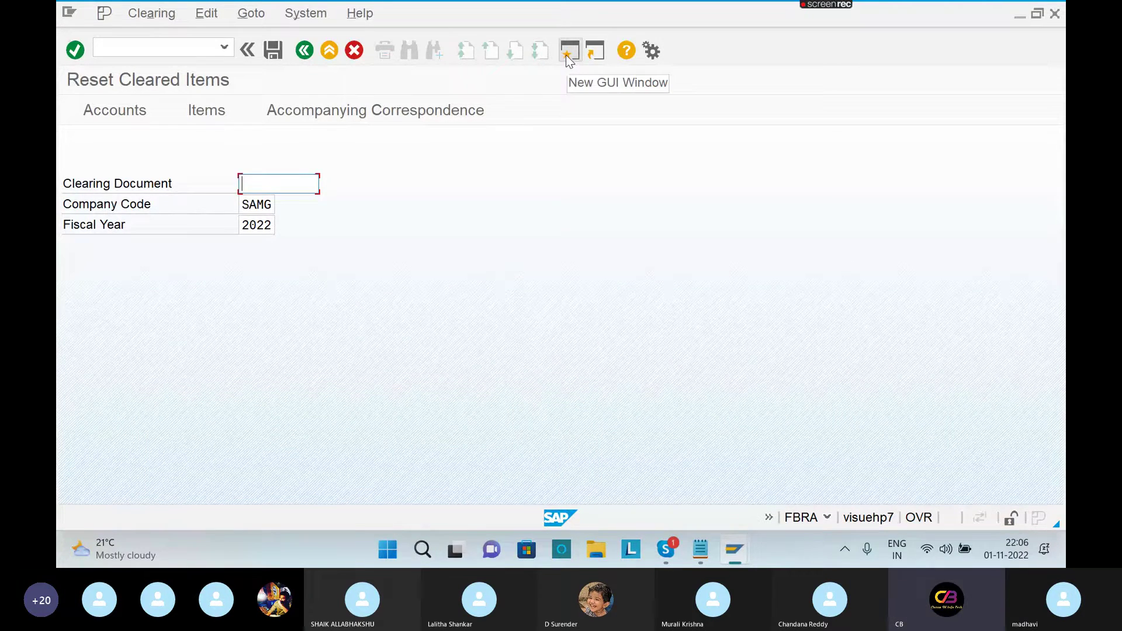
Run FB03 and display SAMG 2022 document 10039 with its WALLMART and CITI BANK line items
click(202, 46)
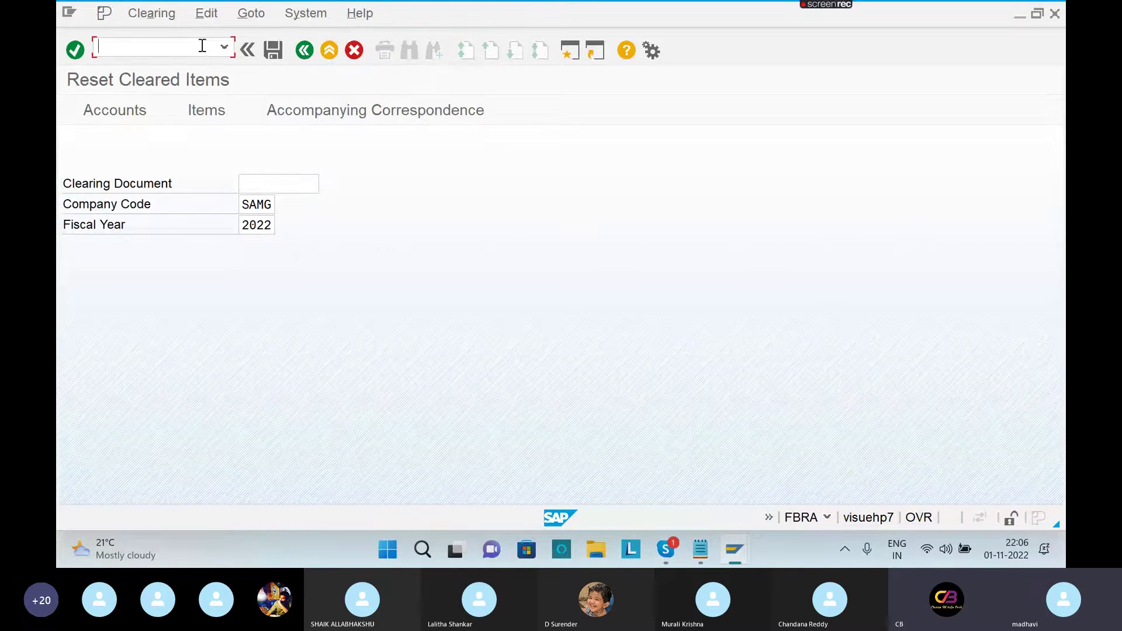
text(/NFBO)
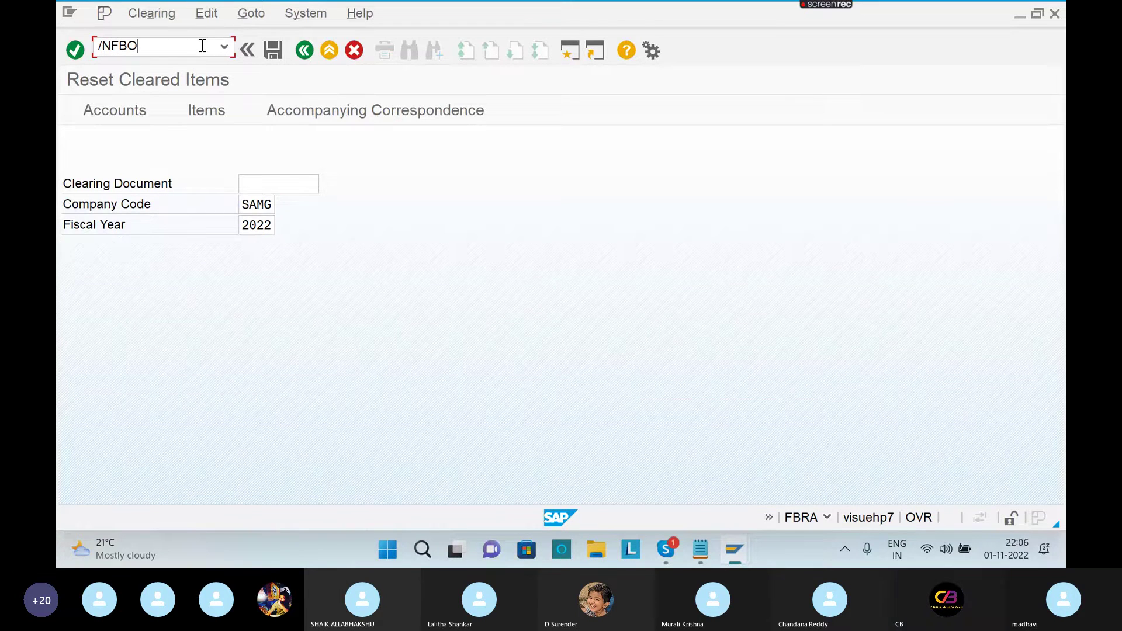
key(BackSpace)
text(03)
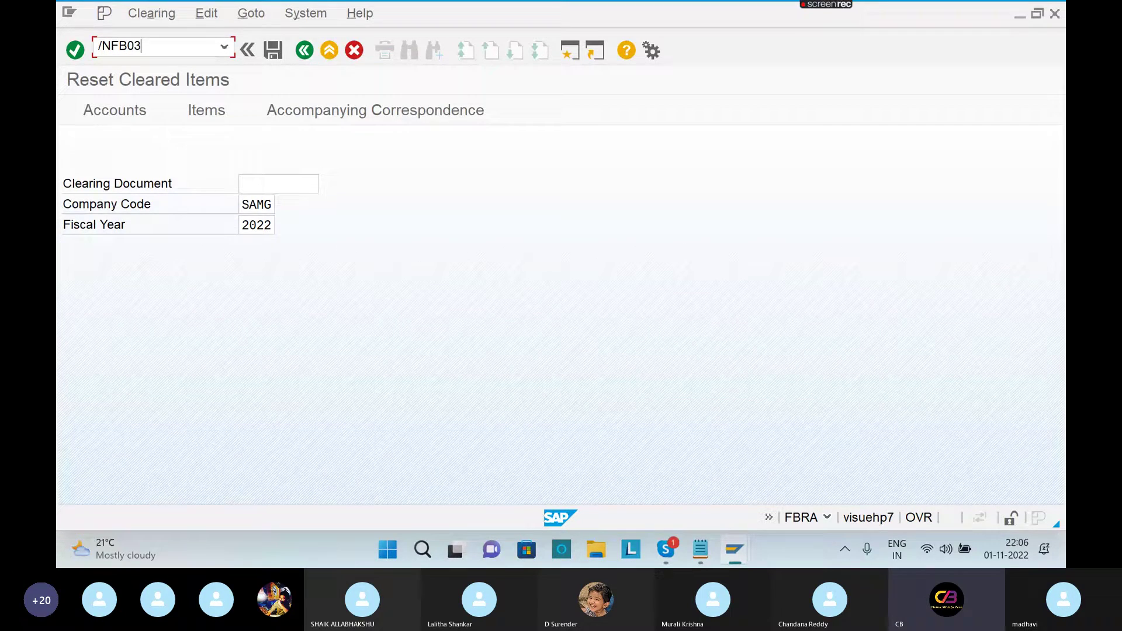
key(Return)
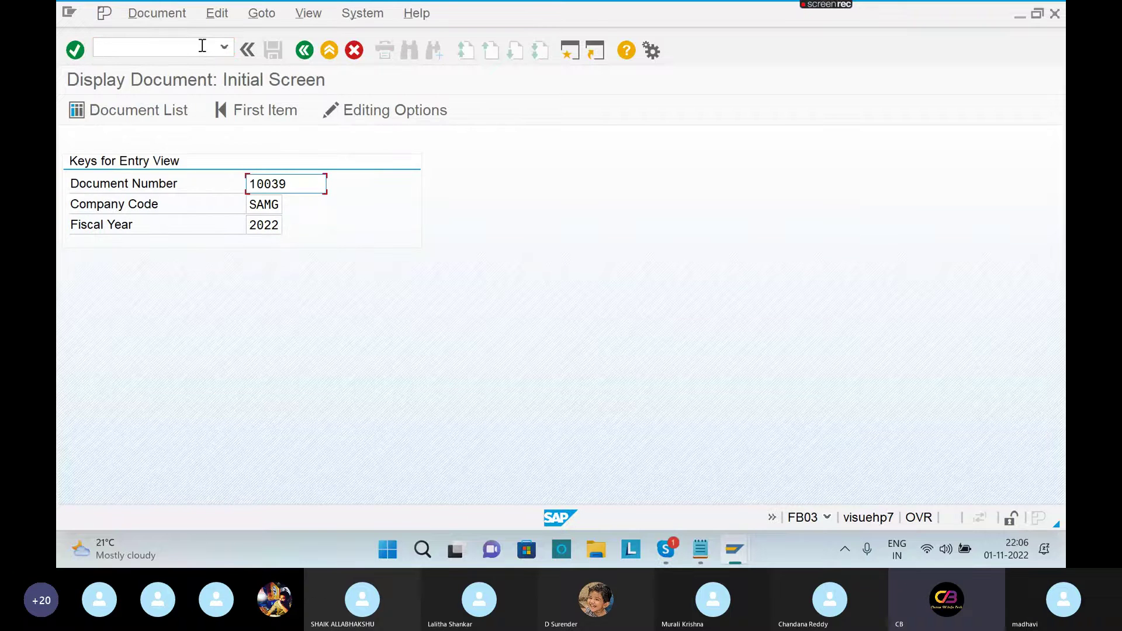
key(Return)
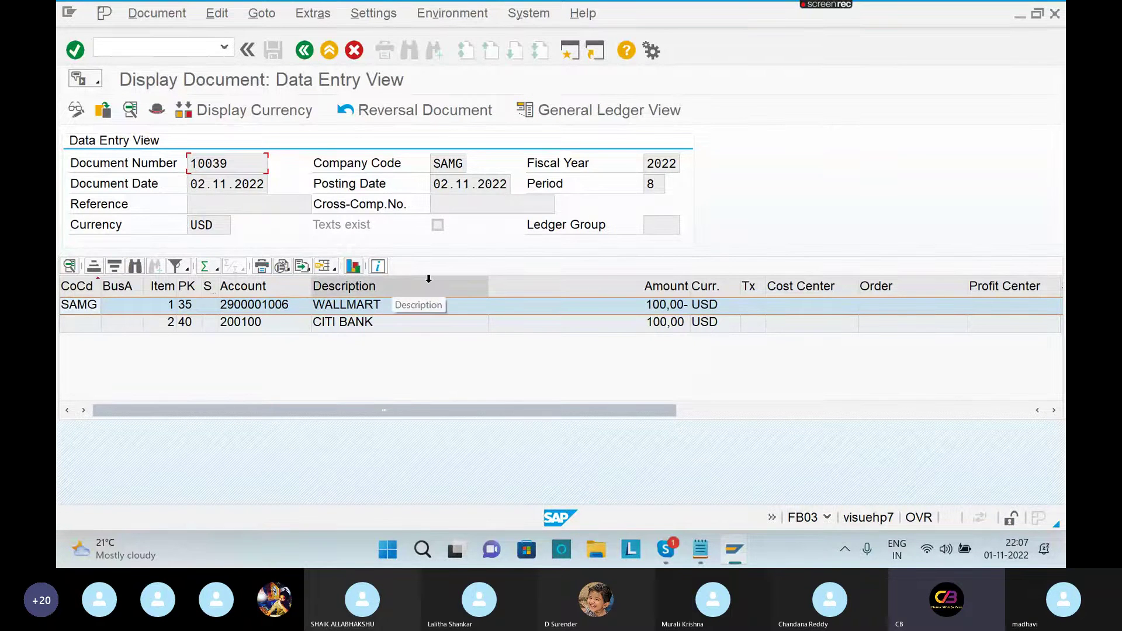
key(alt+Tab)
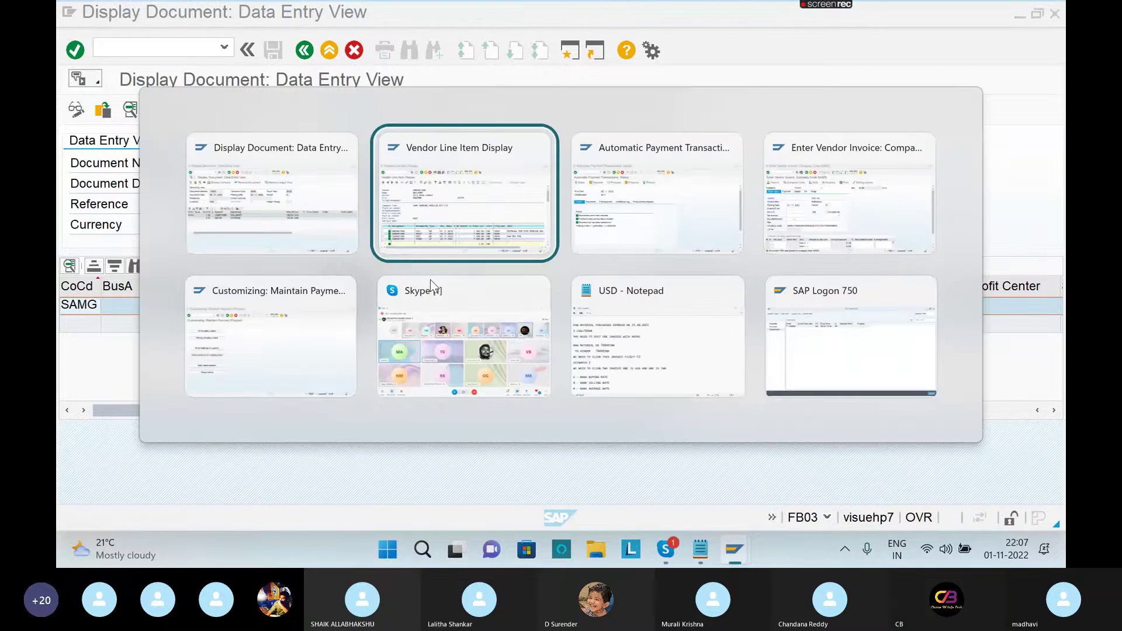
key(alt+Tab)
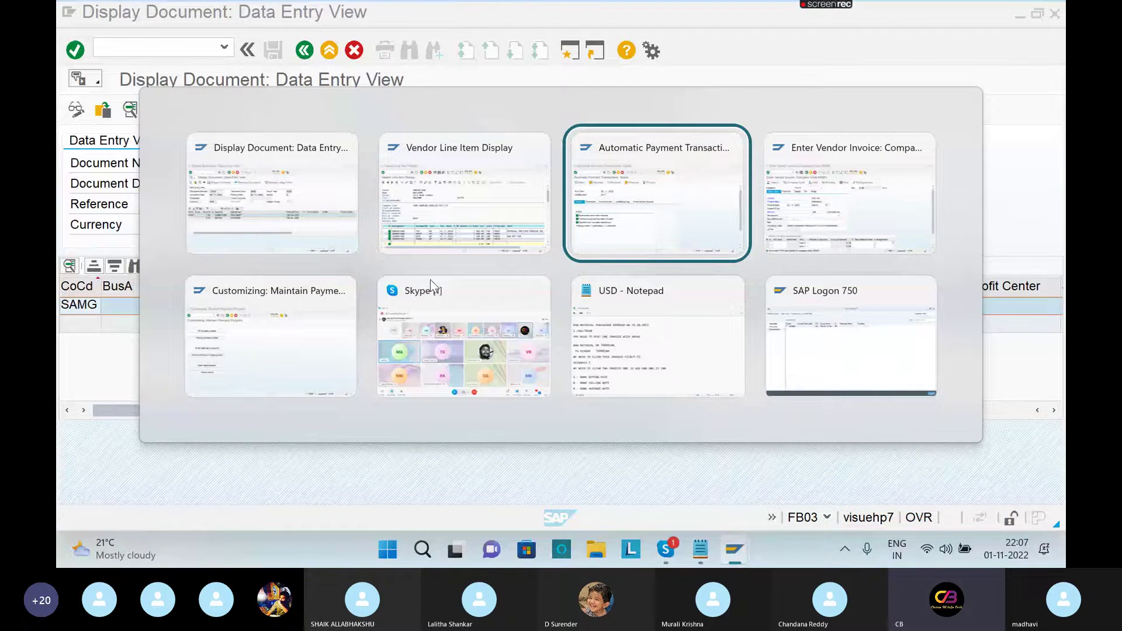
key(alt+Tab)
key(alt+Tab)
key(alt+Tab)
key(alt+Tab)
key(alt+Tab)
key(alt+Tab)
key(alt+Tab)
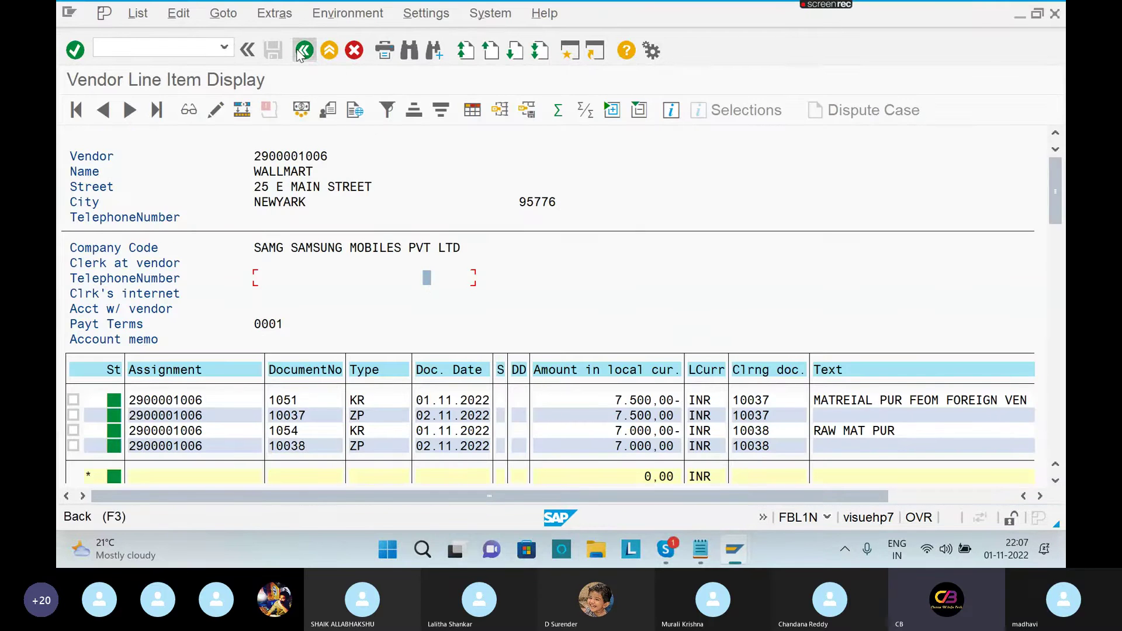
click(301, 51)
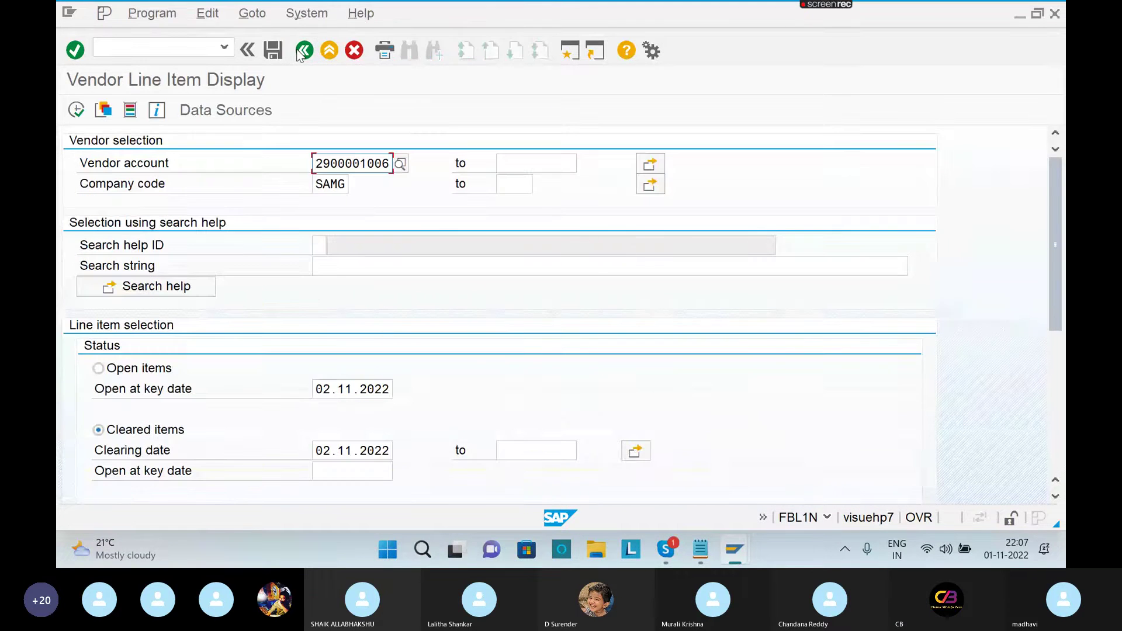
click(142, 374)
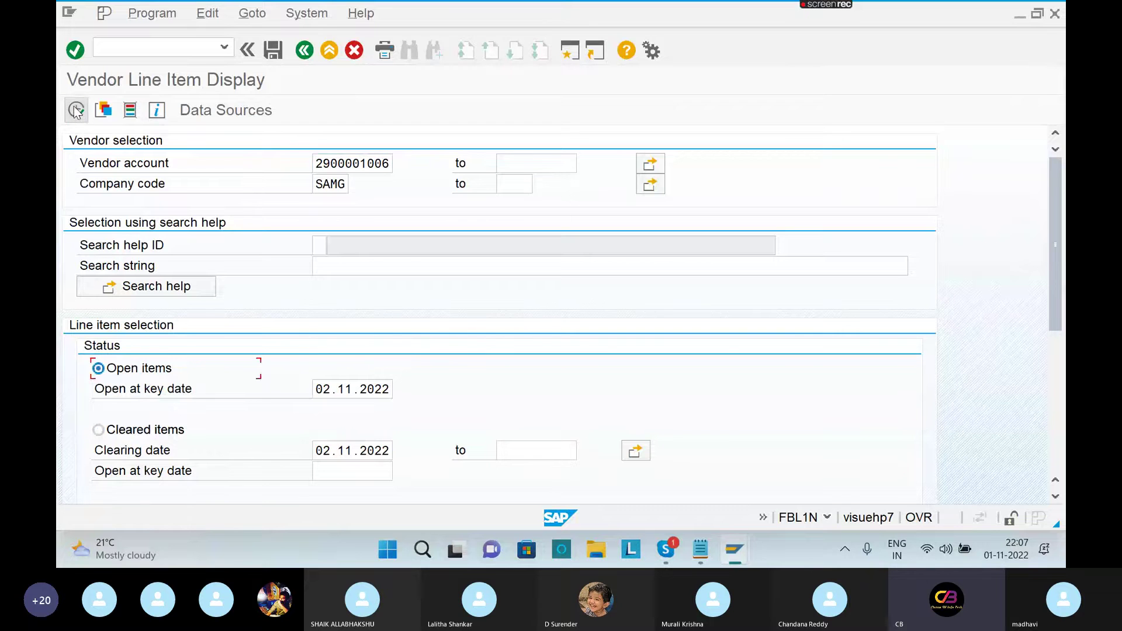
click(75, 110)
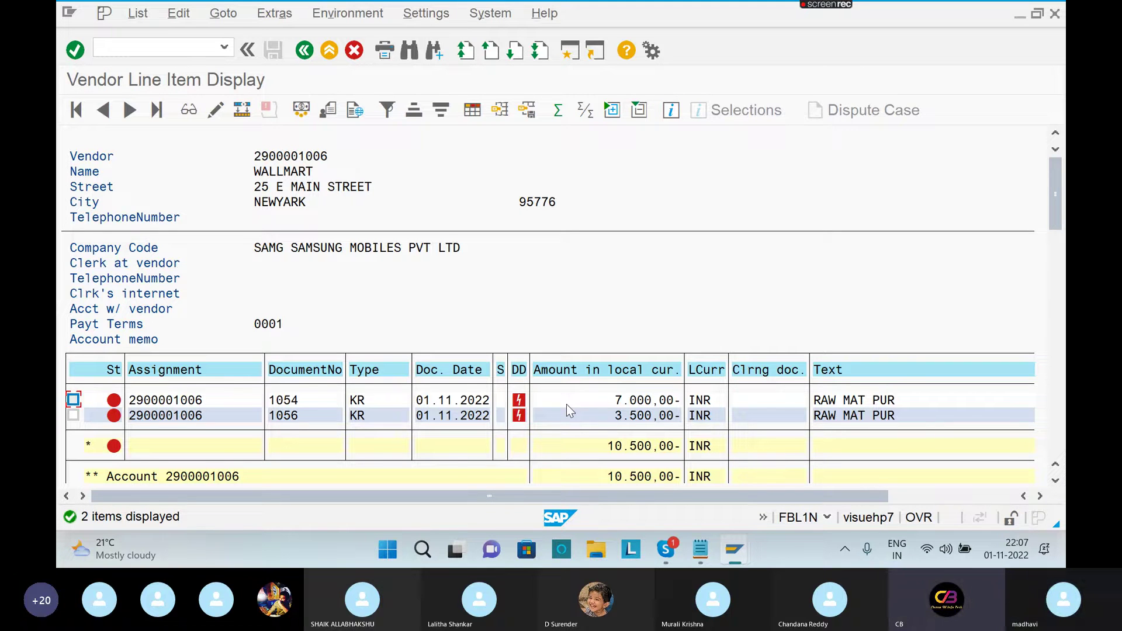
click(303, 52)
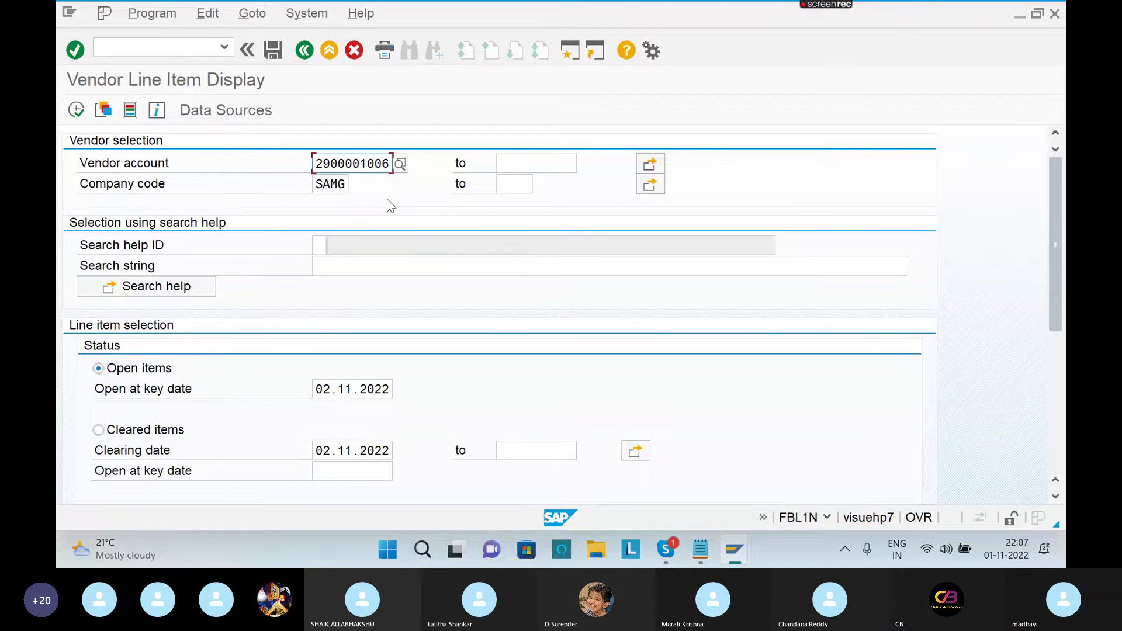
key(alt+Tab)
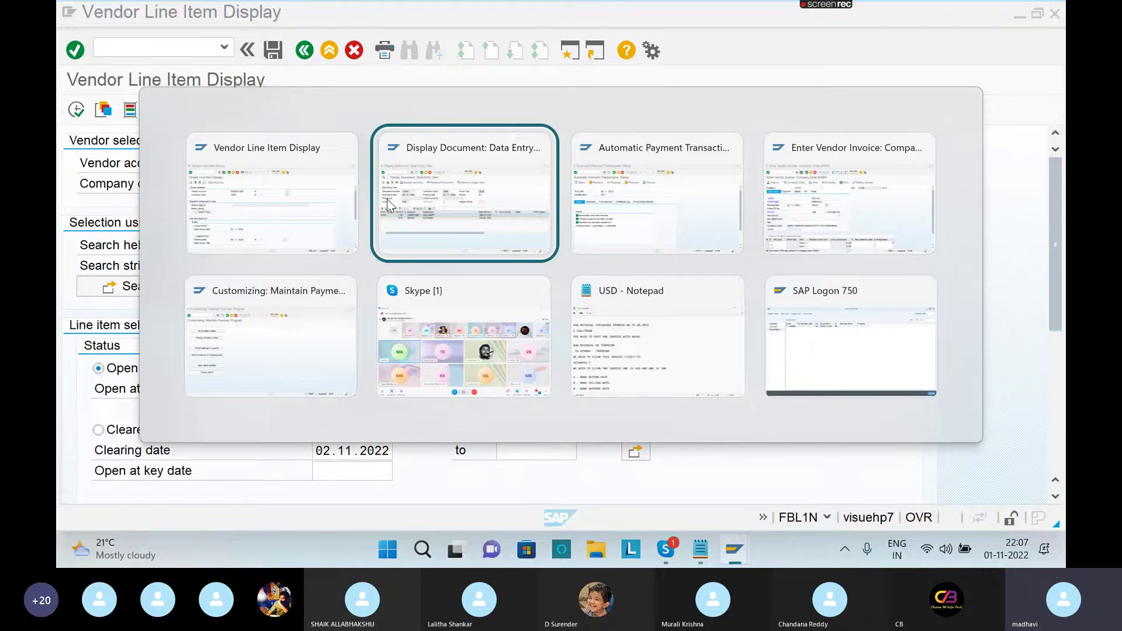
key(alt+Tab)
key(alt+Tab)
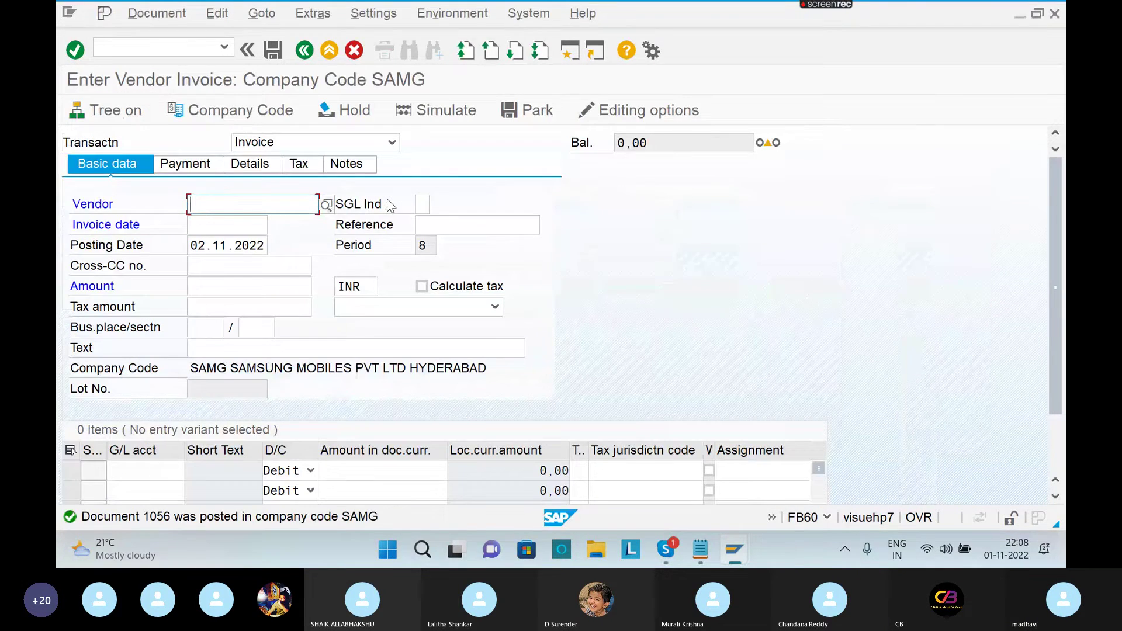
key(BackSpace)
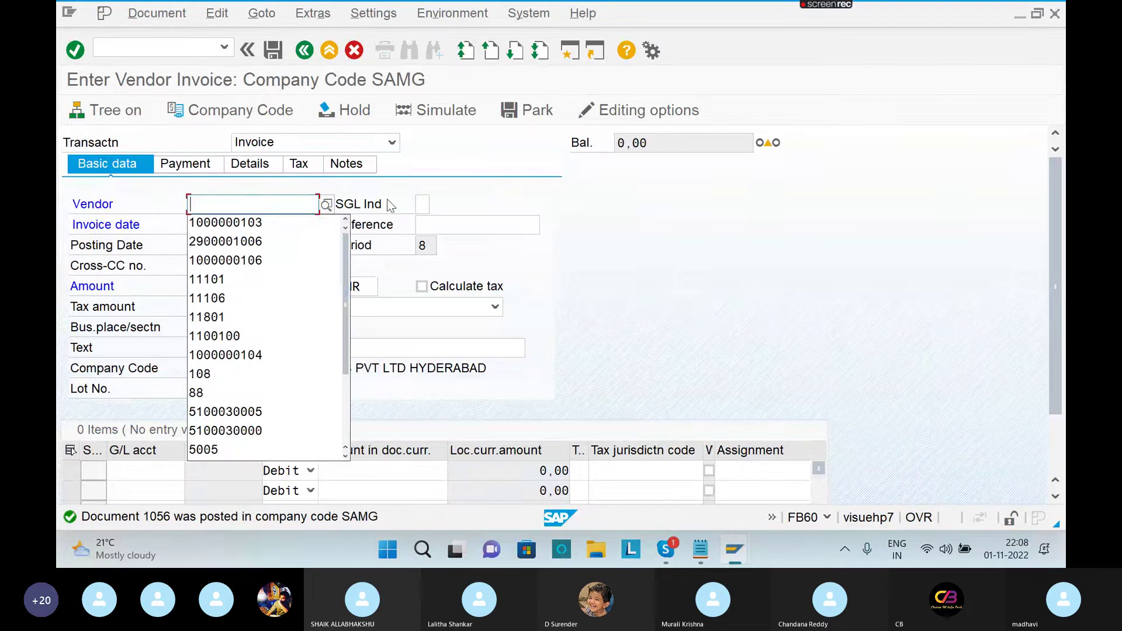
click(249, 245)
click(223, 223)
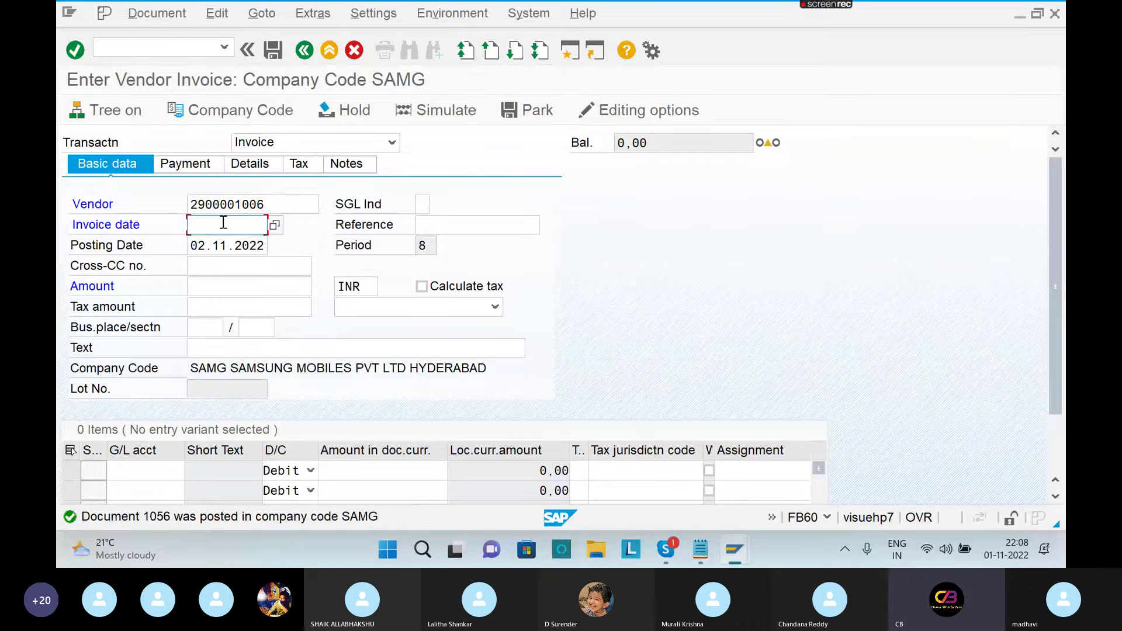
text(01)
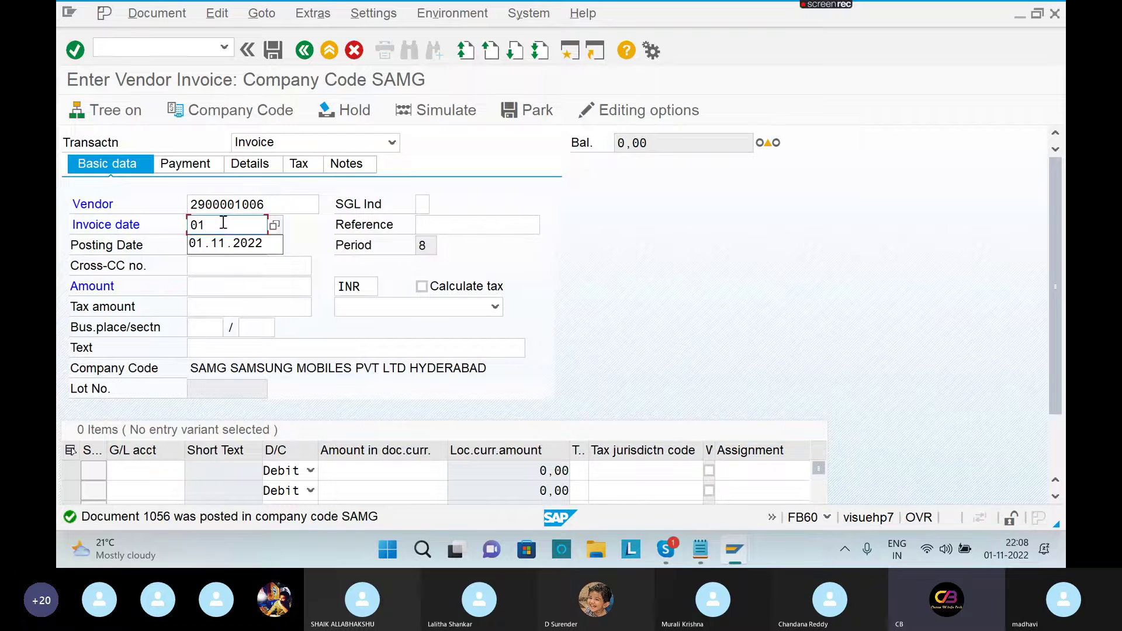
text(.11.2022)
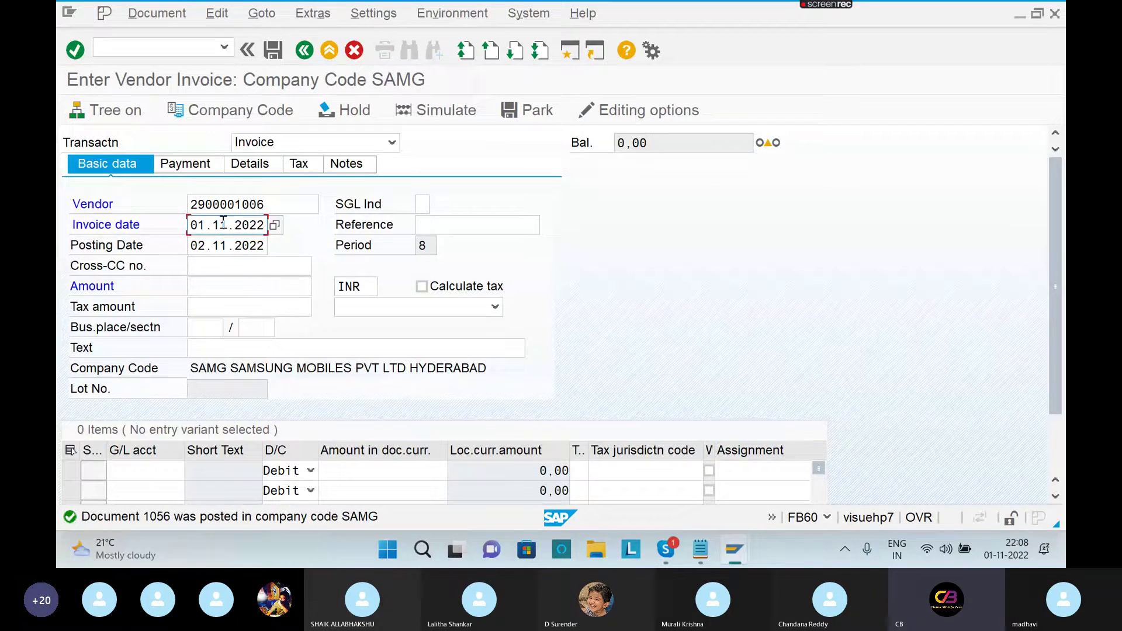
key(Tab)
text(01.)
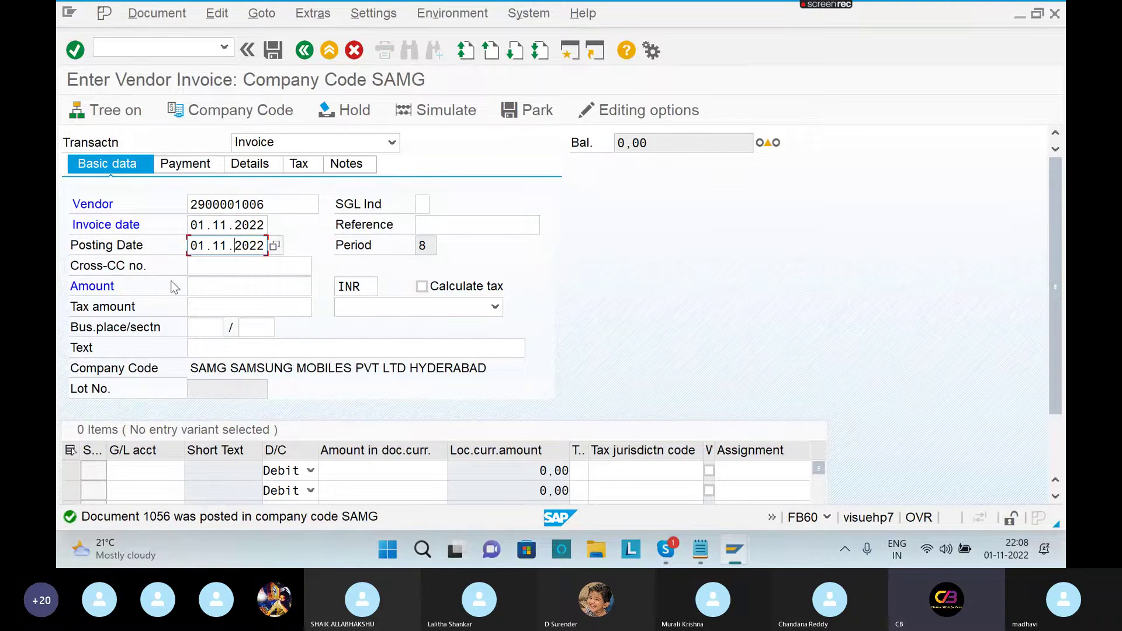
click(244, 285)
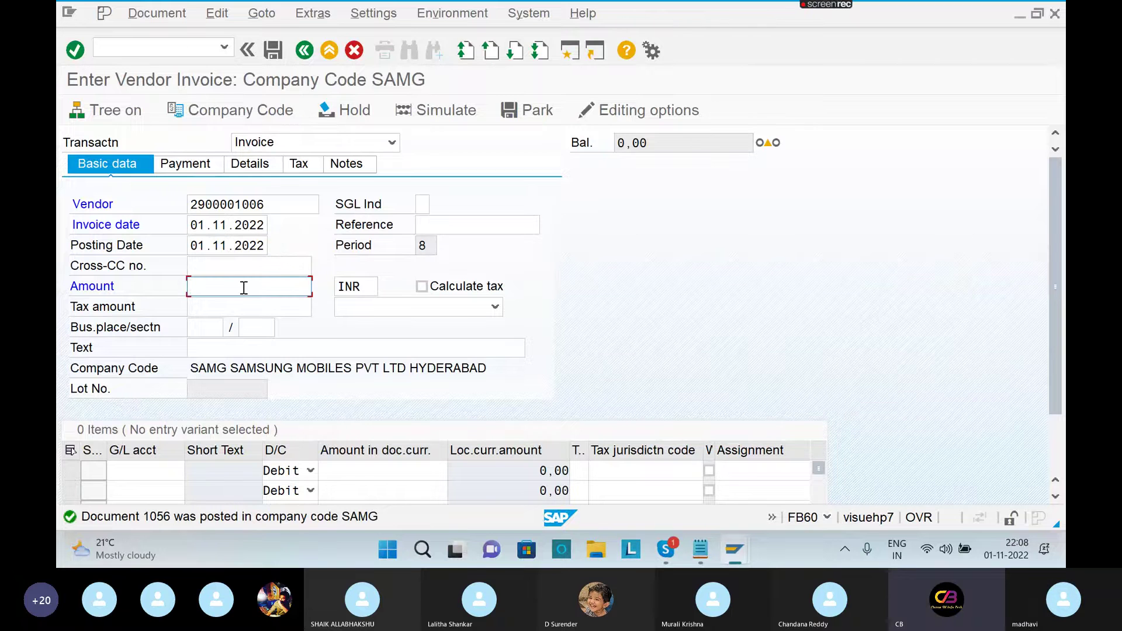
text(7000)
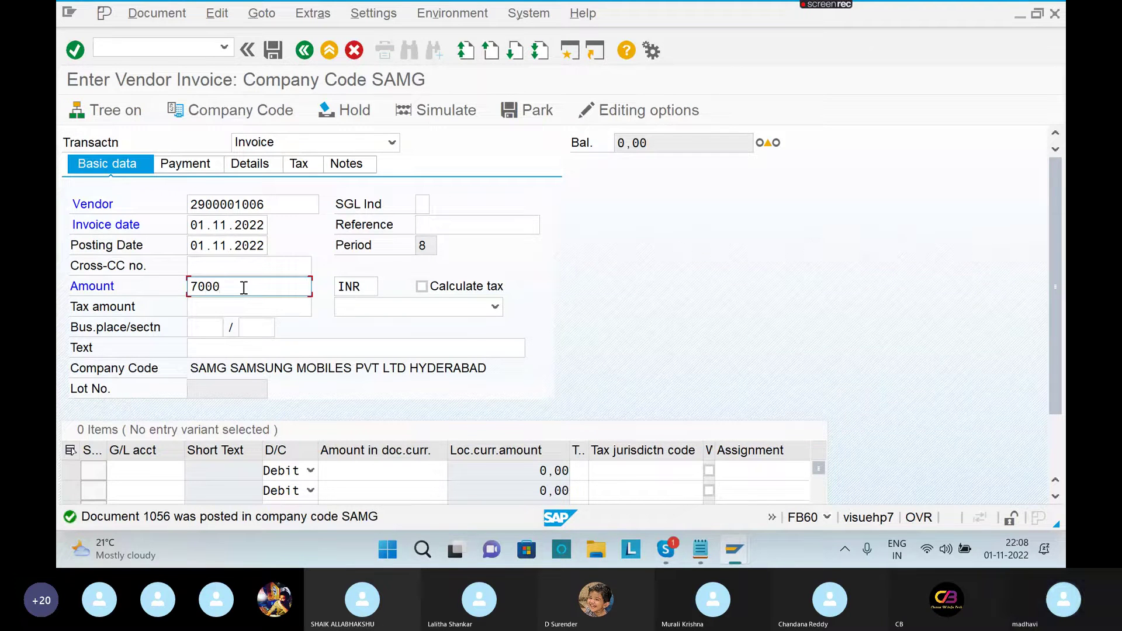
click(283, 348)
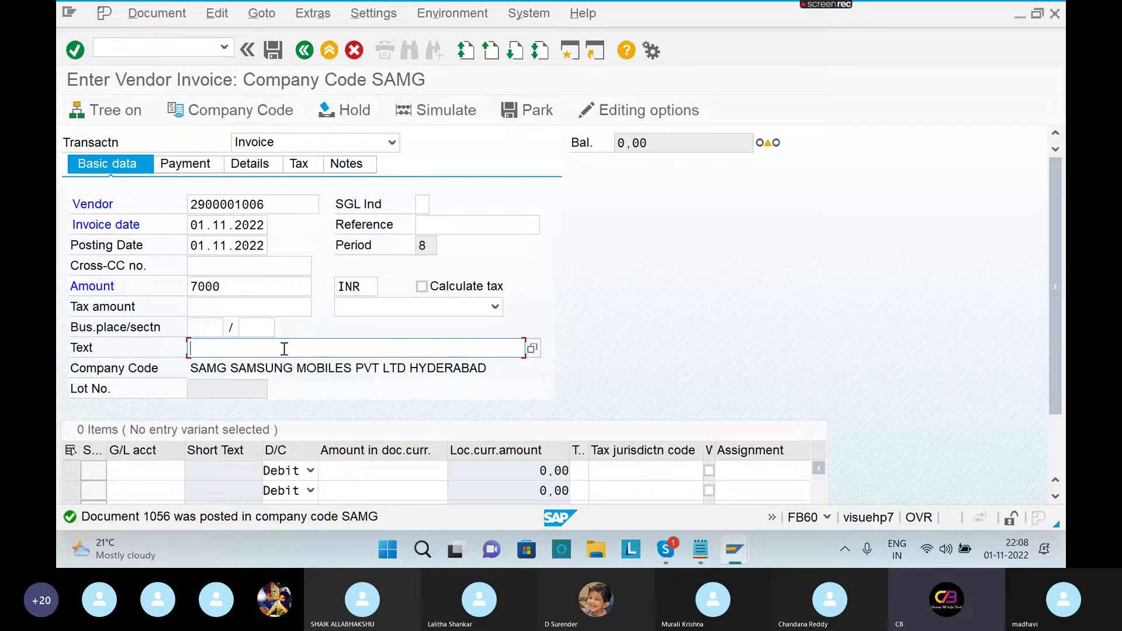
text(RAW)
click(248, 384)
Add the 7,000 debit line on G/L account 200105 and set payment terms 0001
click(173, 469)
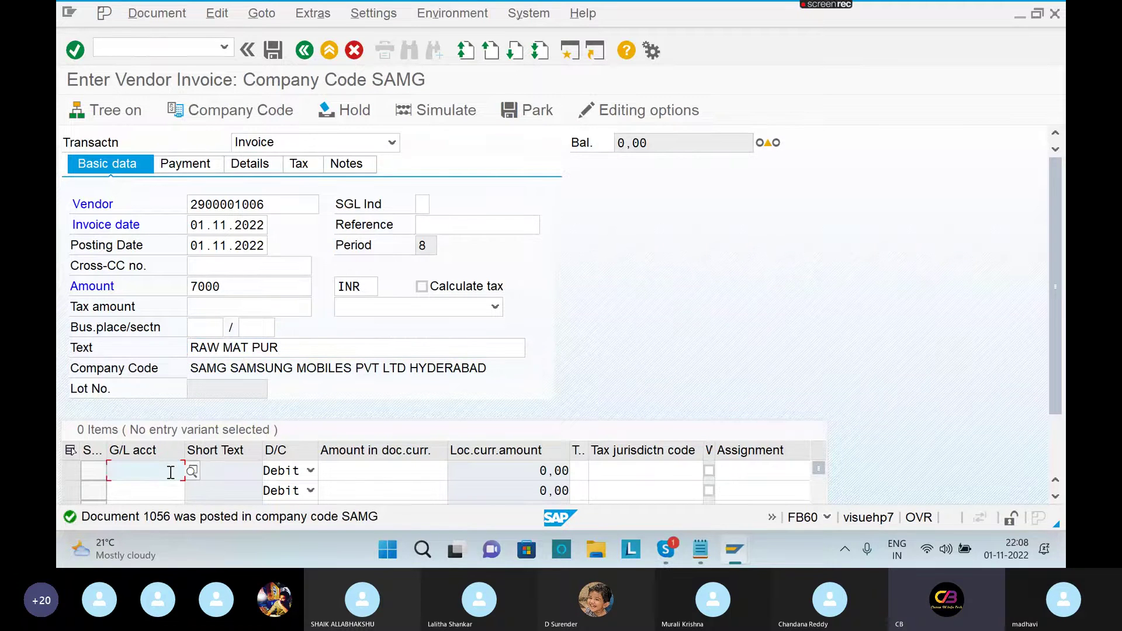
text(200105)
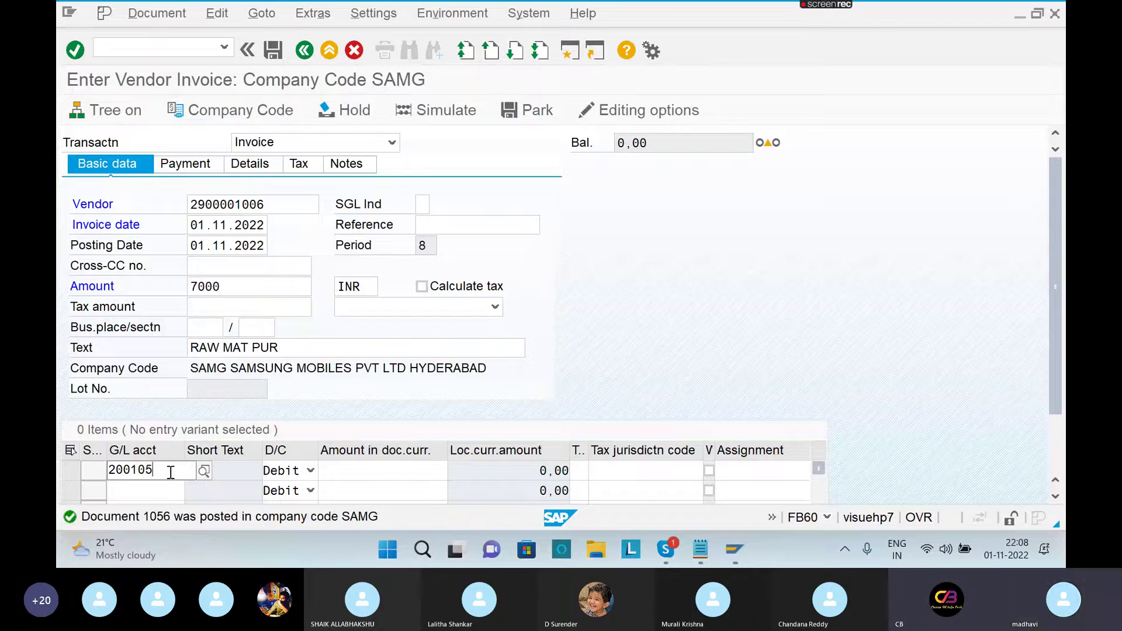
key(Tab)
key(Tab)
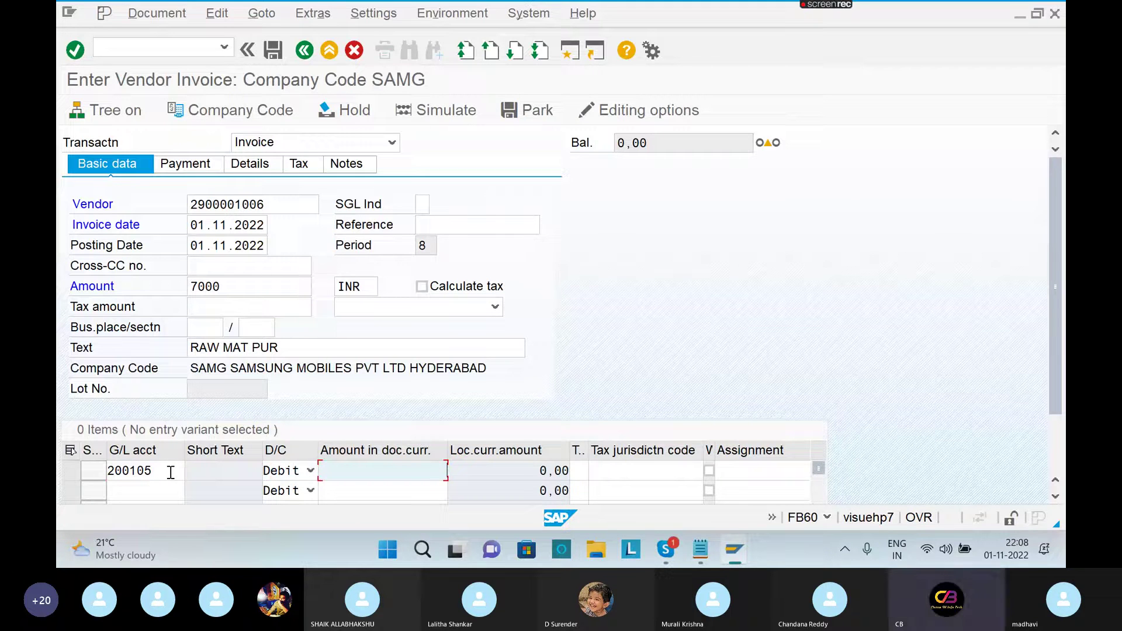
key(Tab)
key(Tab)
key(Tab)
key(Tab)
key(Tab)
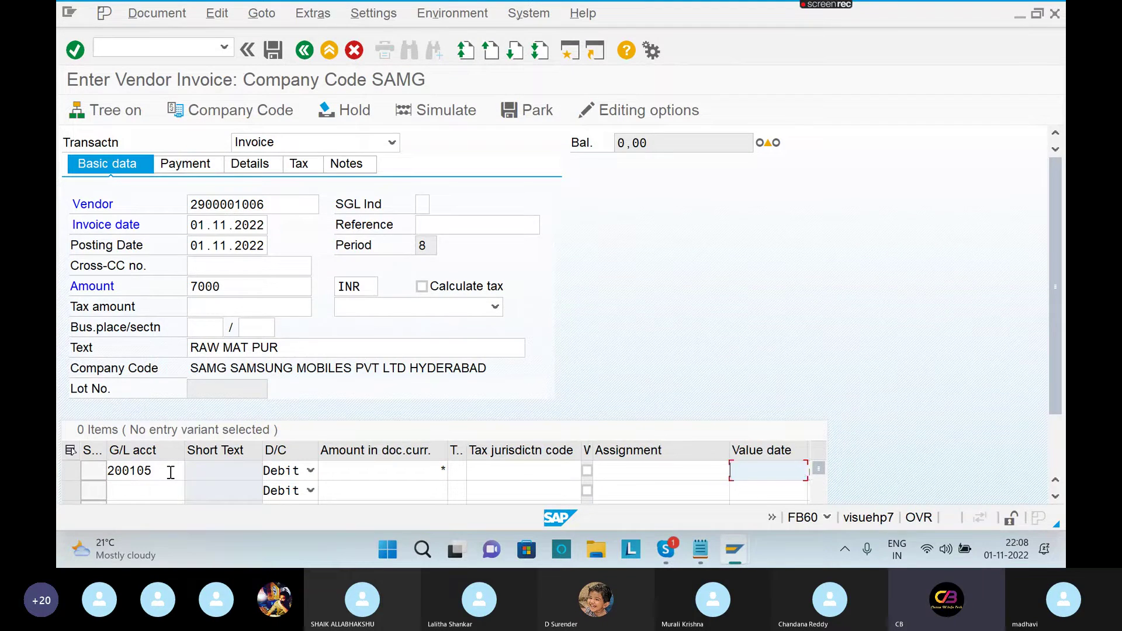
key(Tab)
text(+)
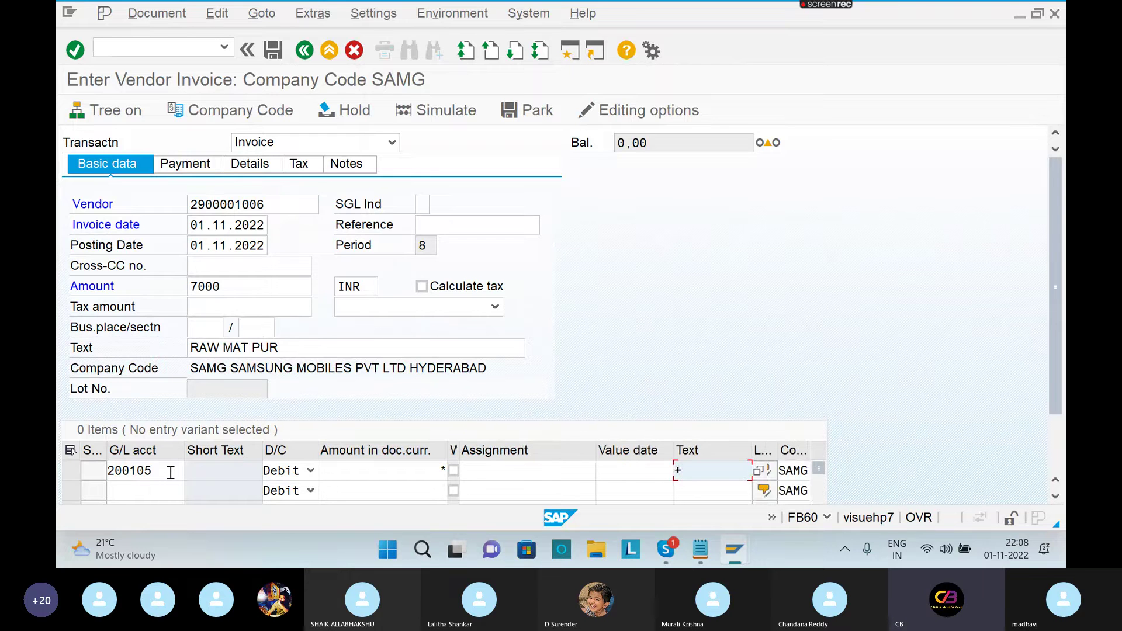
key(Return)
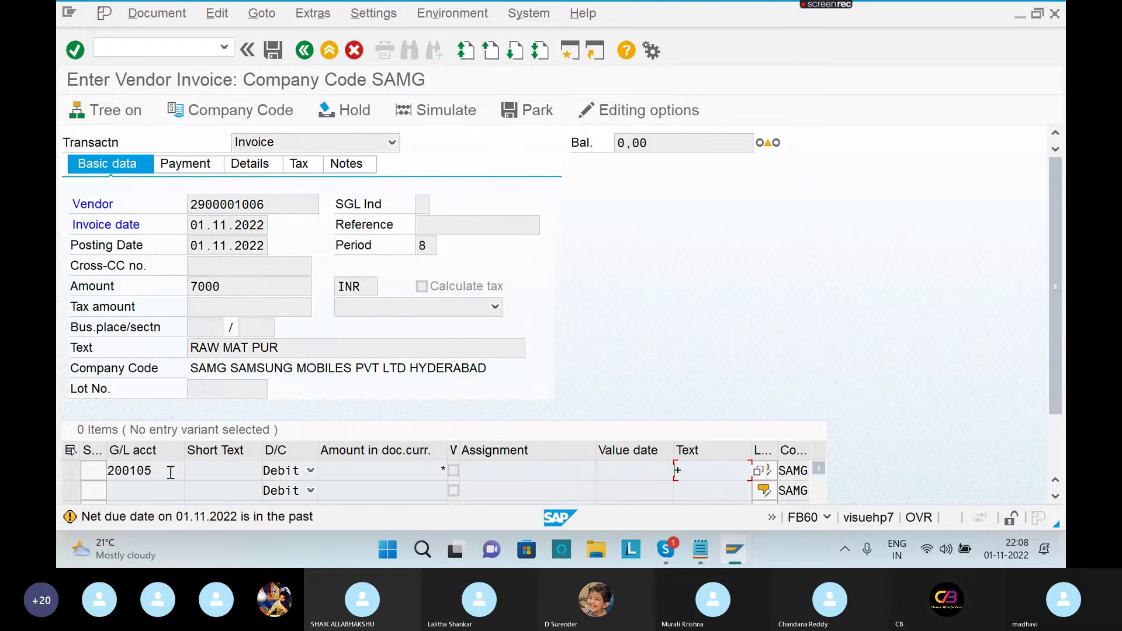
key(Return)
text(0001)
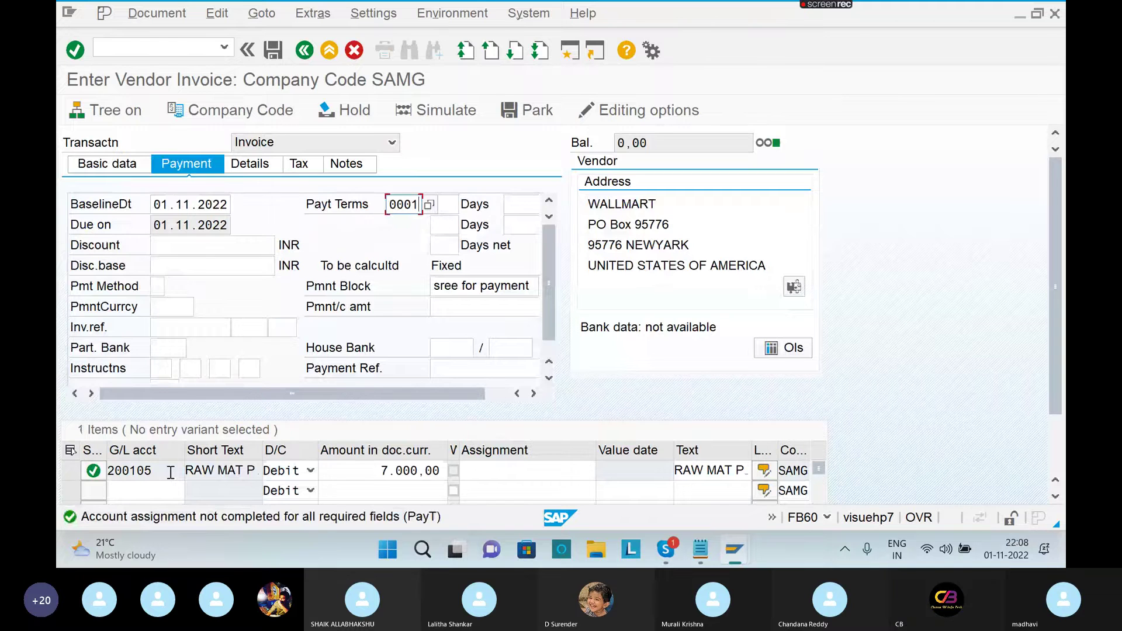
Set payment method D on the invoice's payment details and confirm
click(160, 291)
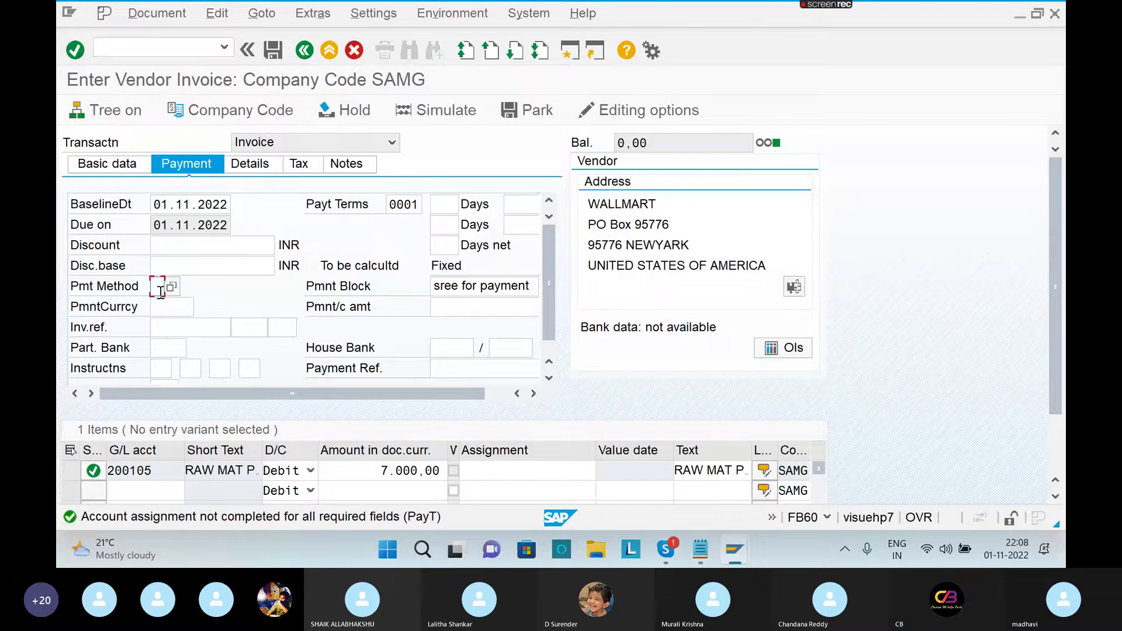
text(D)
click(150, 10)
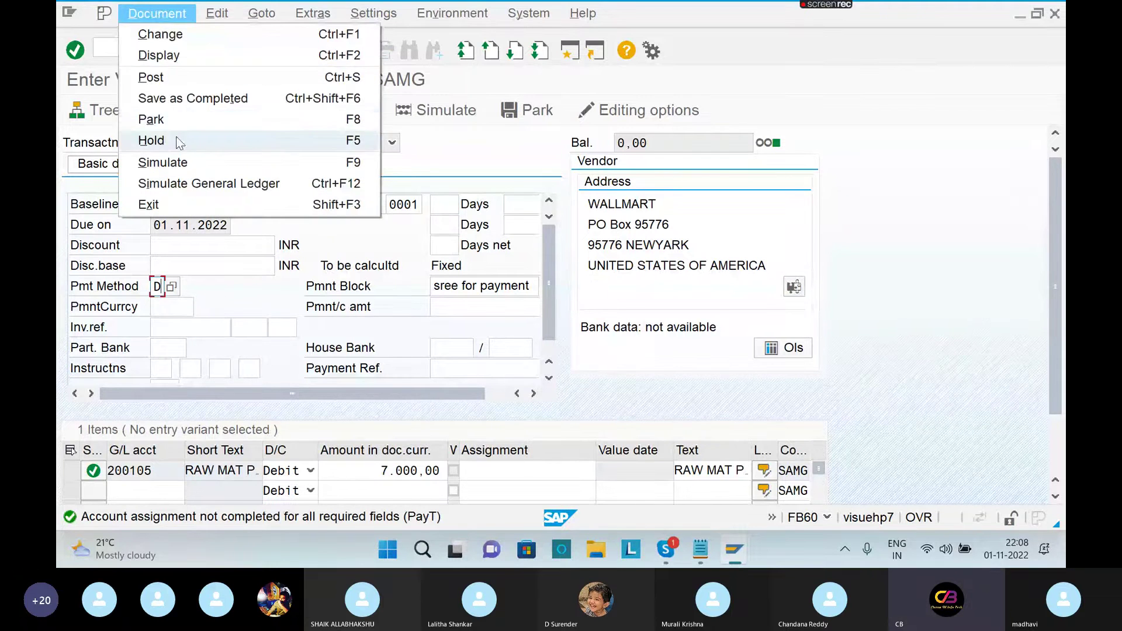
key(Escape)
click(186, 165)
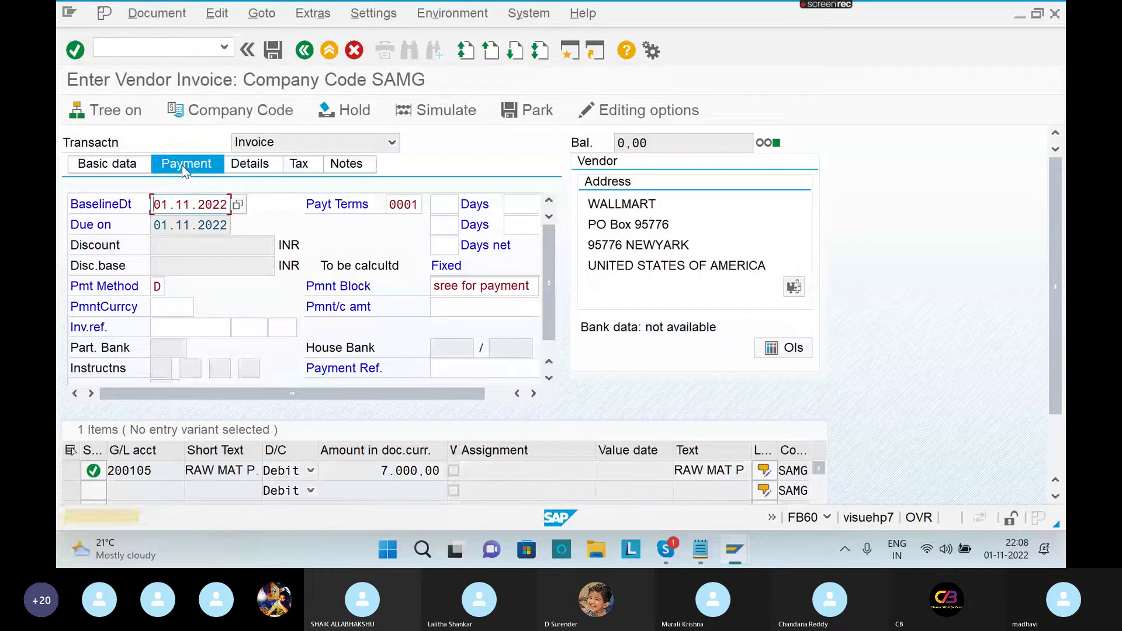
key(Return)
Review the document overview and post the invoice as document 1057
key(shift+F2)
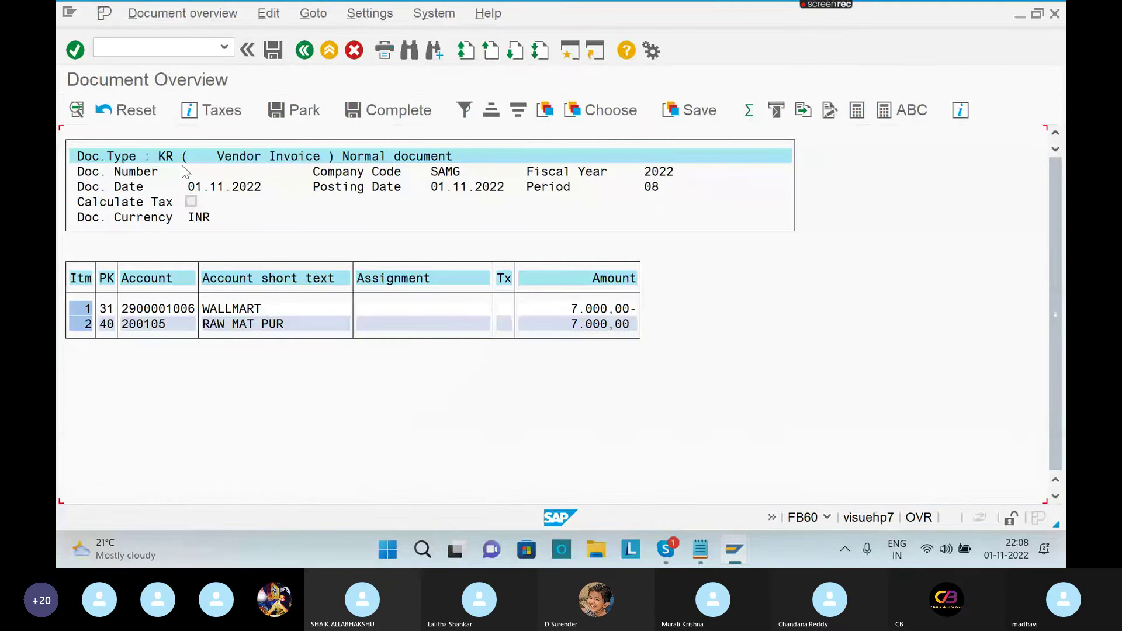
click(274, 52)
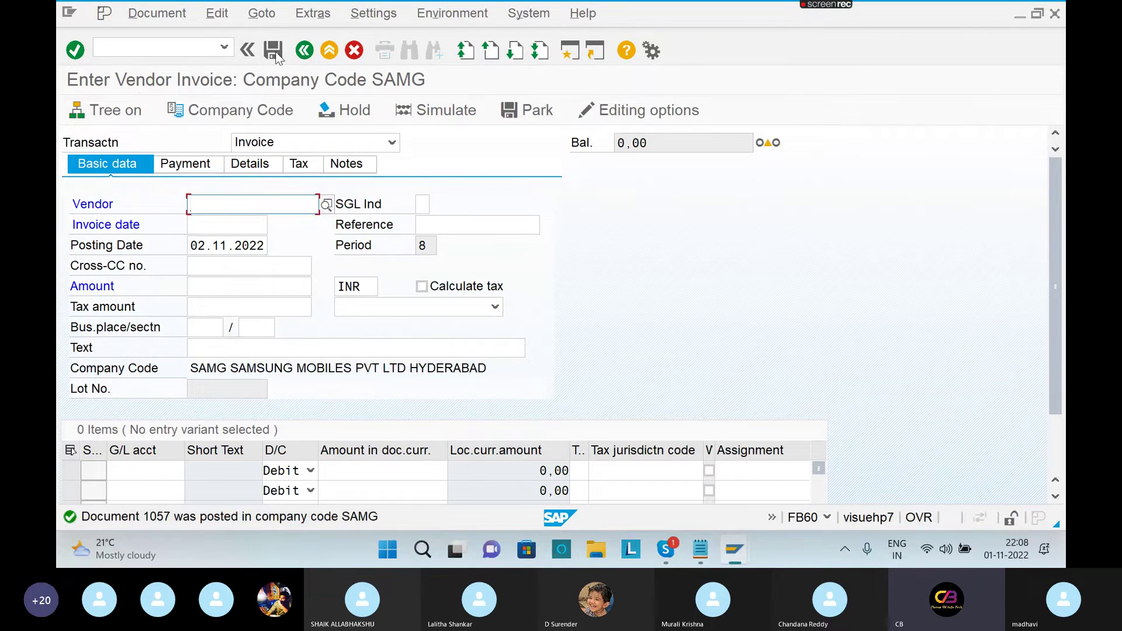
key(alt+Tab)
key(alt+Tab)
key(alt+Tab)
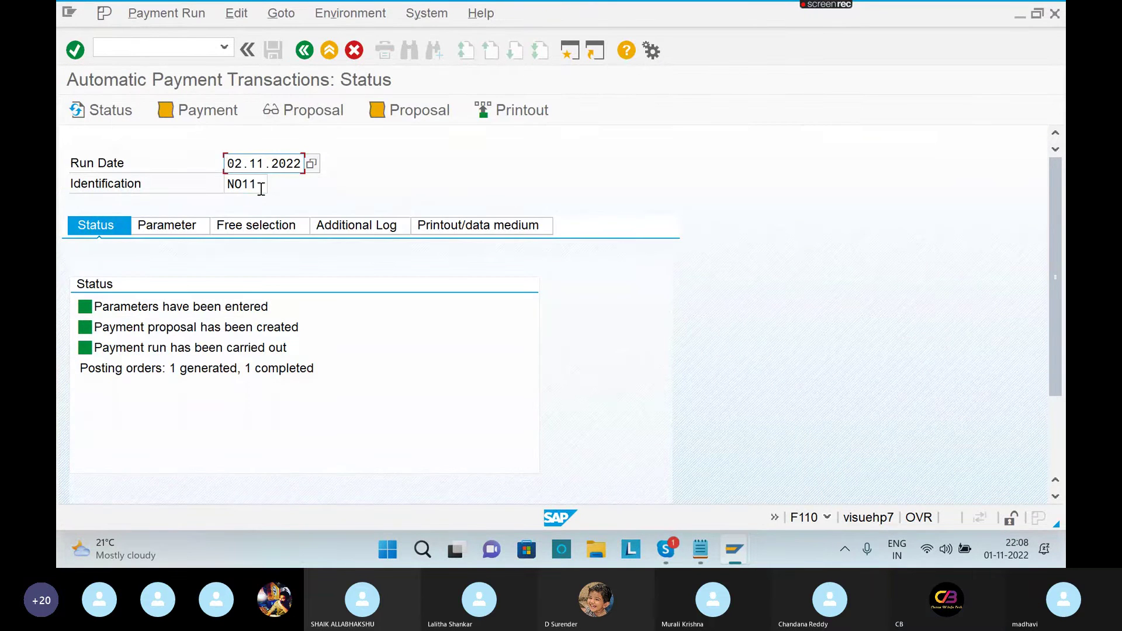
Change the payment run identification to N012 and load its status
click(262, 184)
key(BackSpace)
text(2)
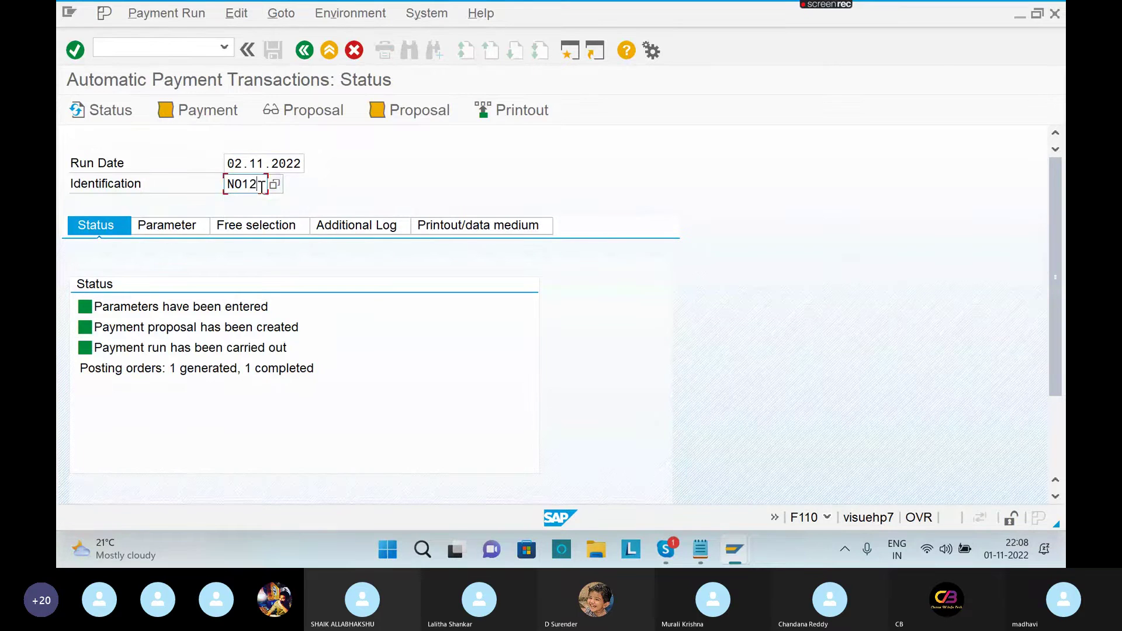
key(Return)
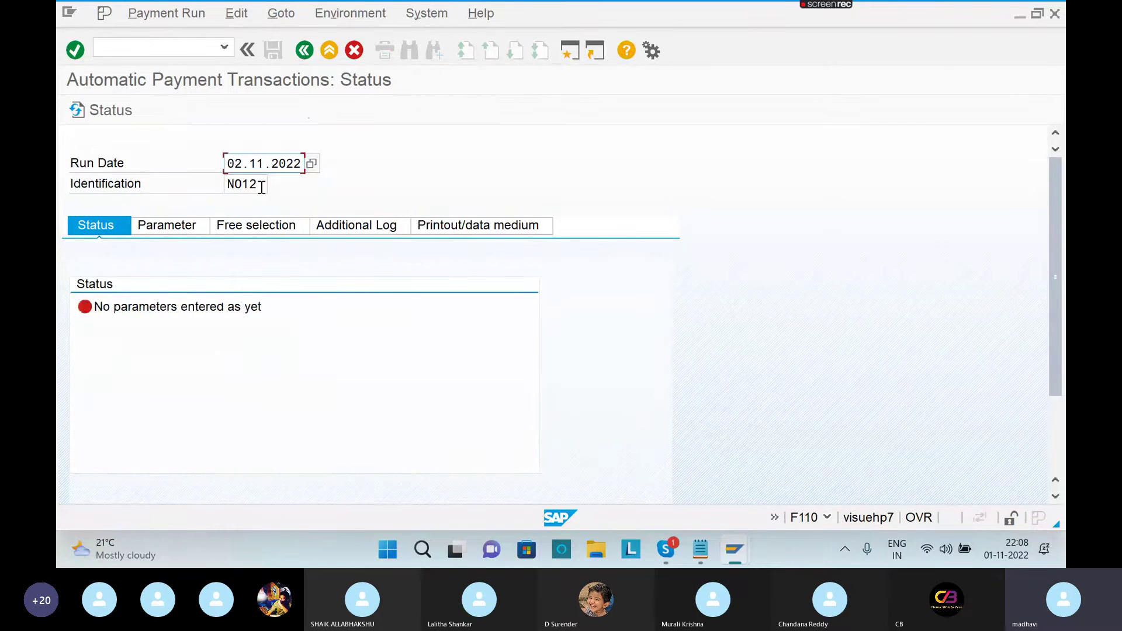
click(169, 225)
click(156, 345)
text(SA)
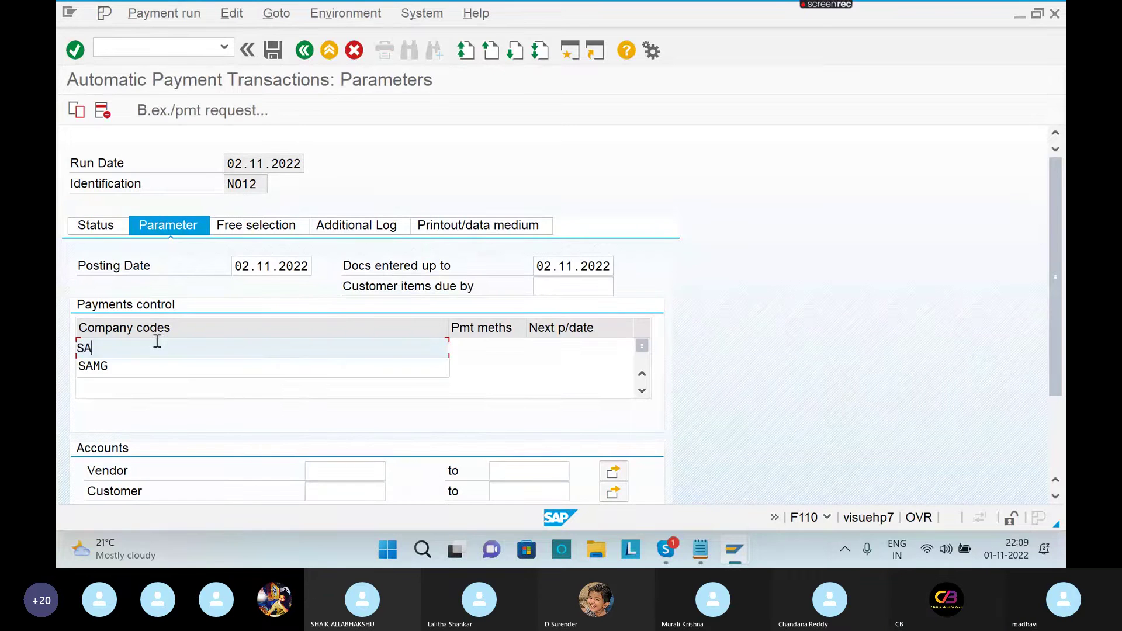
text(MG)
key(Tab)
text(D)
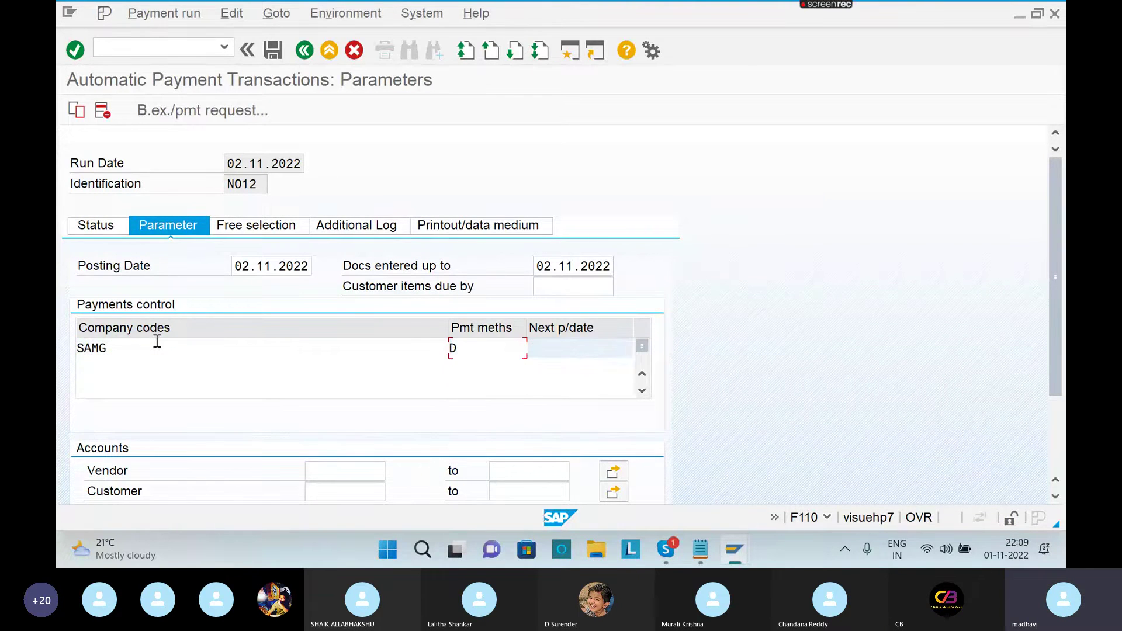
key(Tab)
text(03.11)
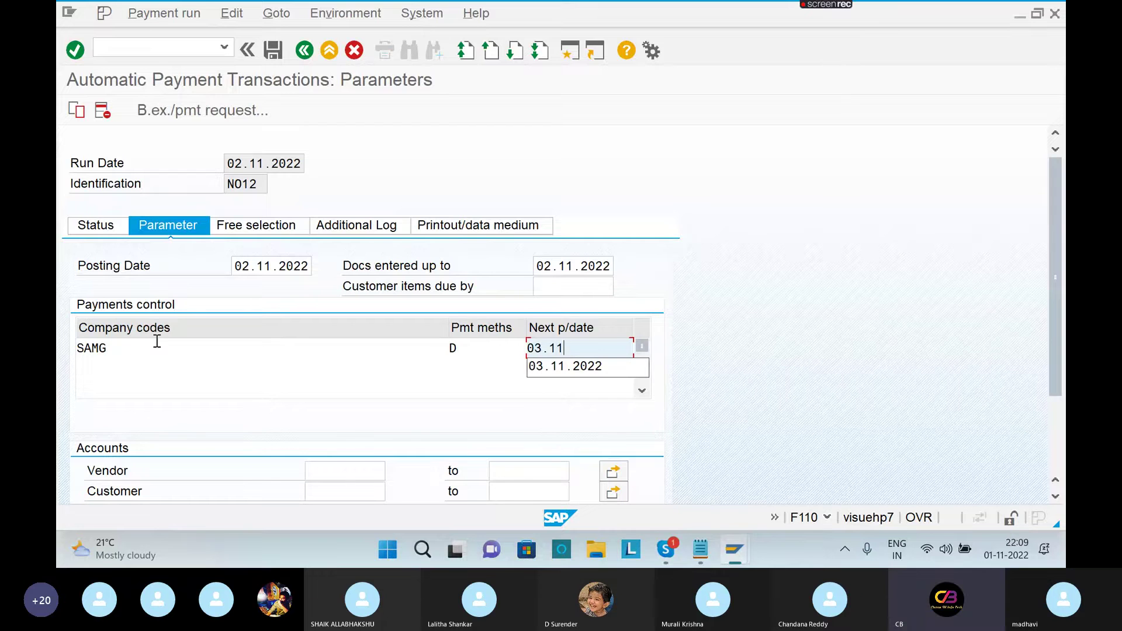
text(.2022)
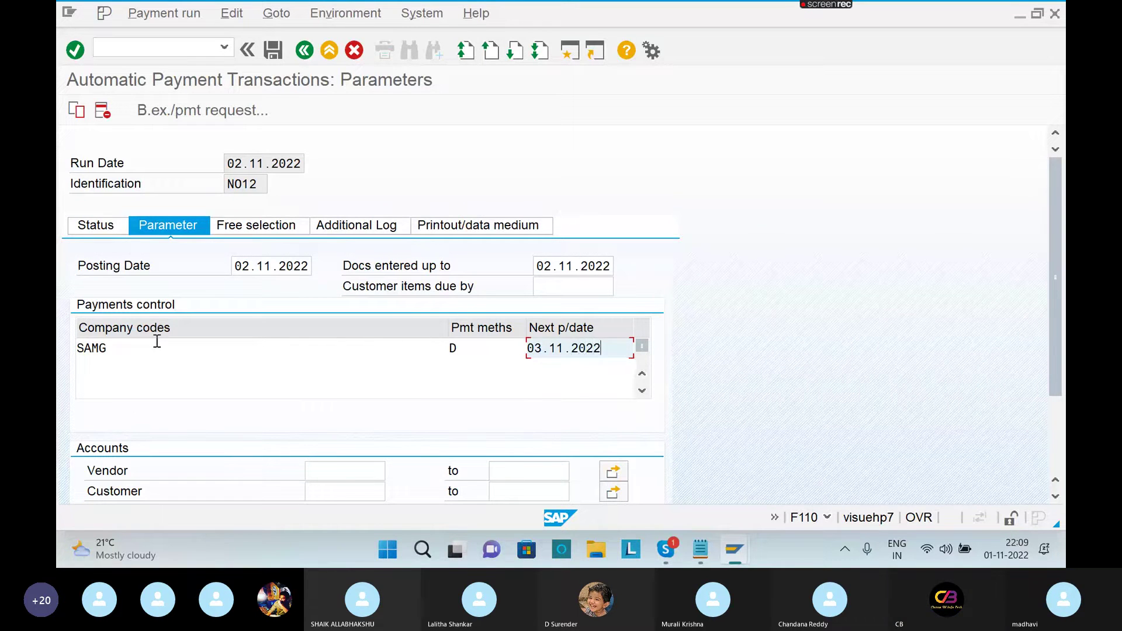
click(311, 469)
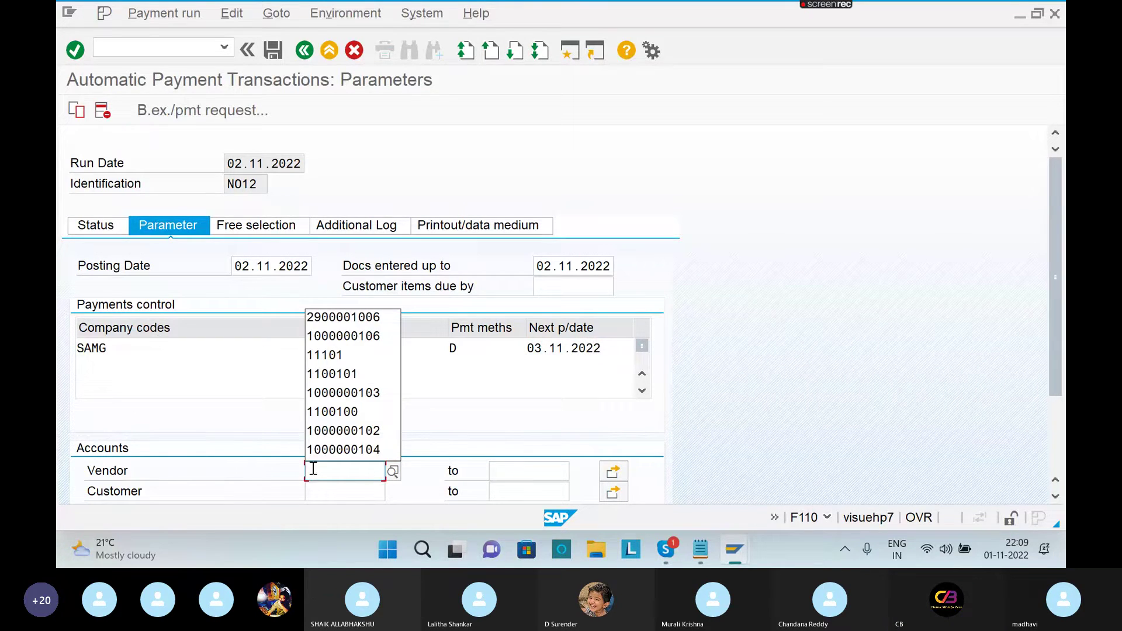
click(352, 317)
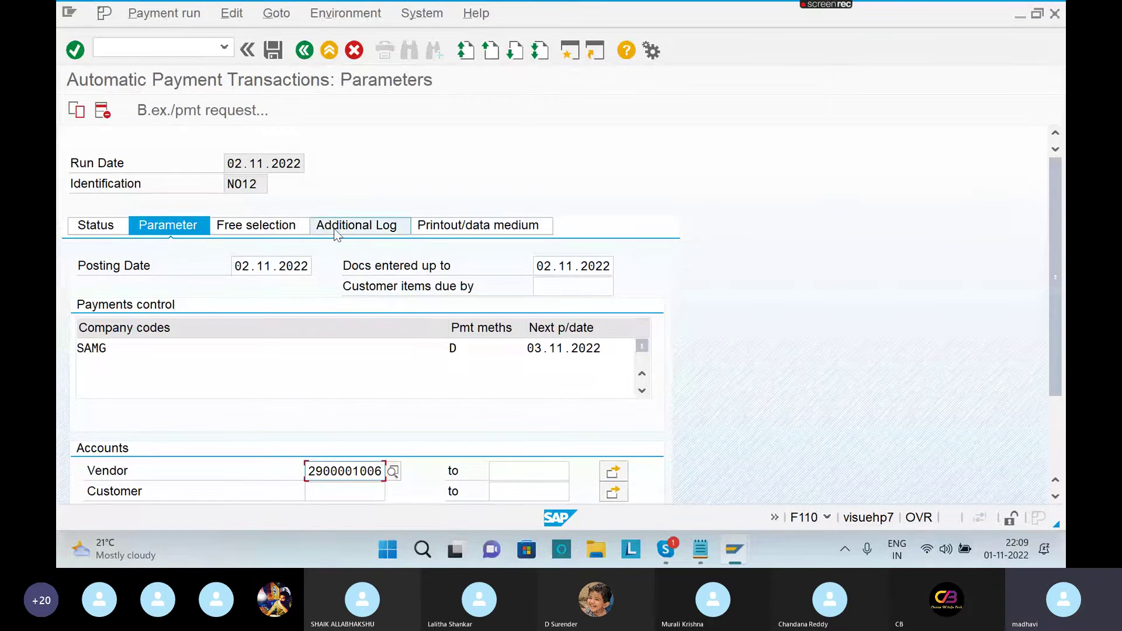
Enable due date check and payment method selection logging, then save the parameters
click(336, 231)
click(168, 311)
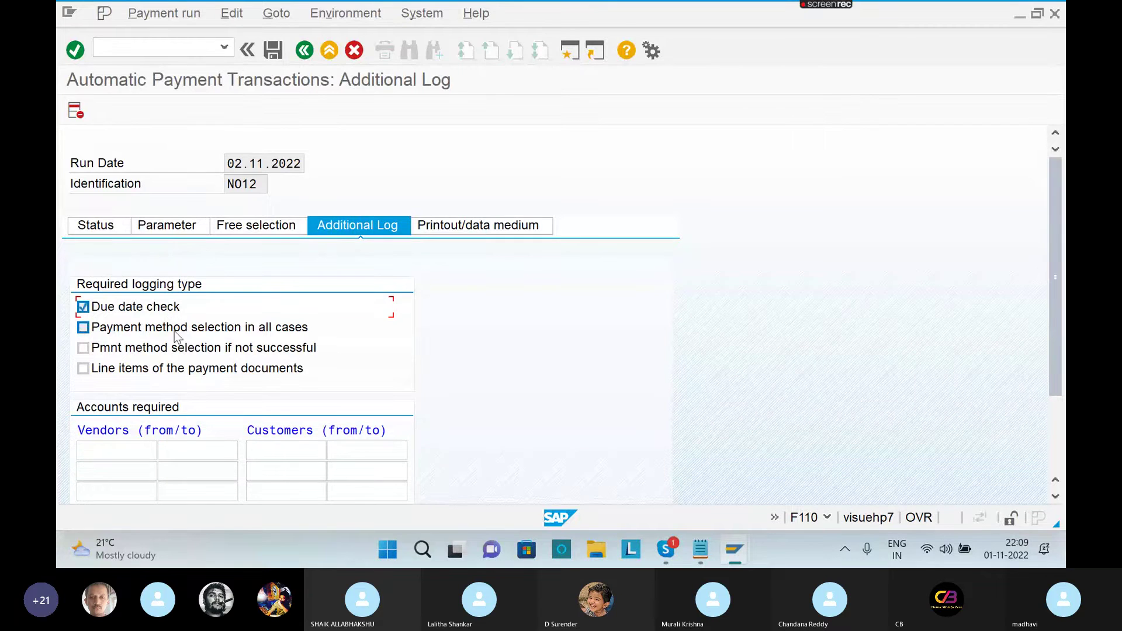
click(184, 332)
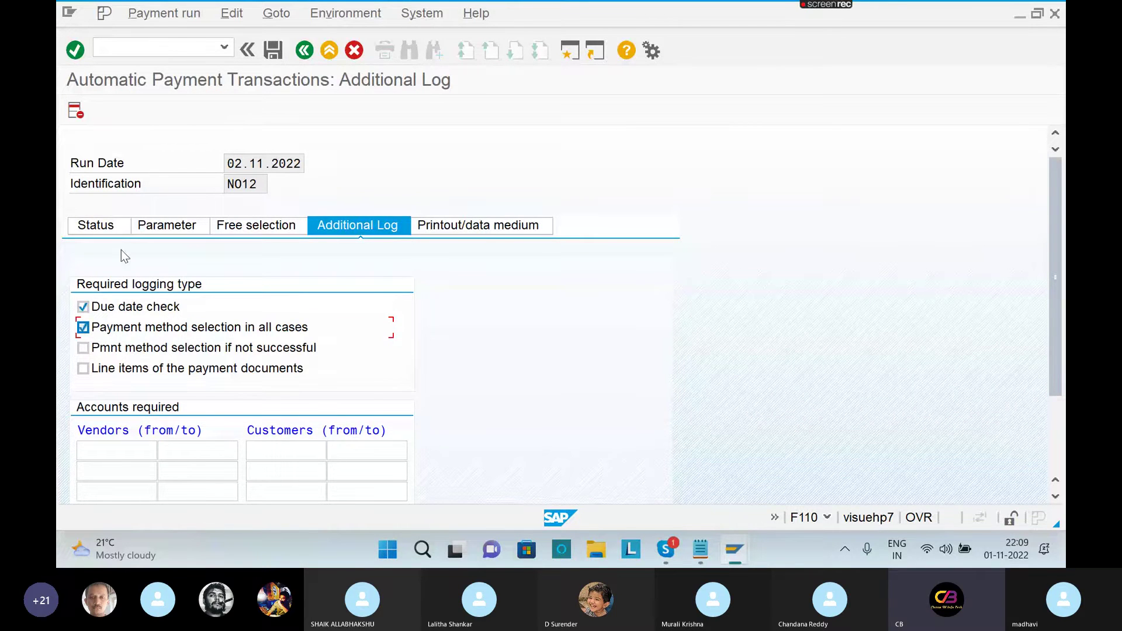
key(F3)
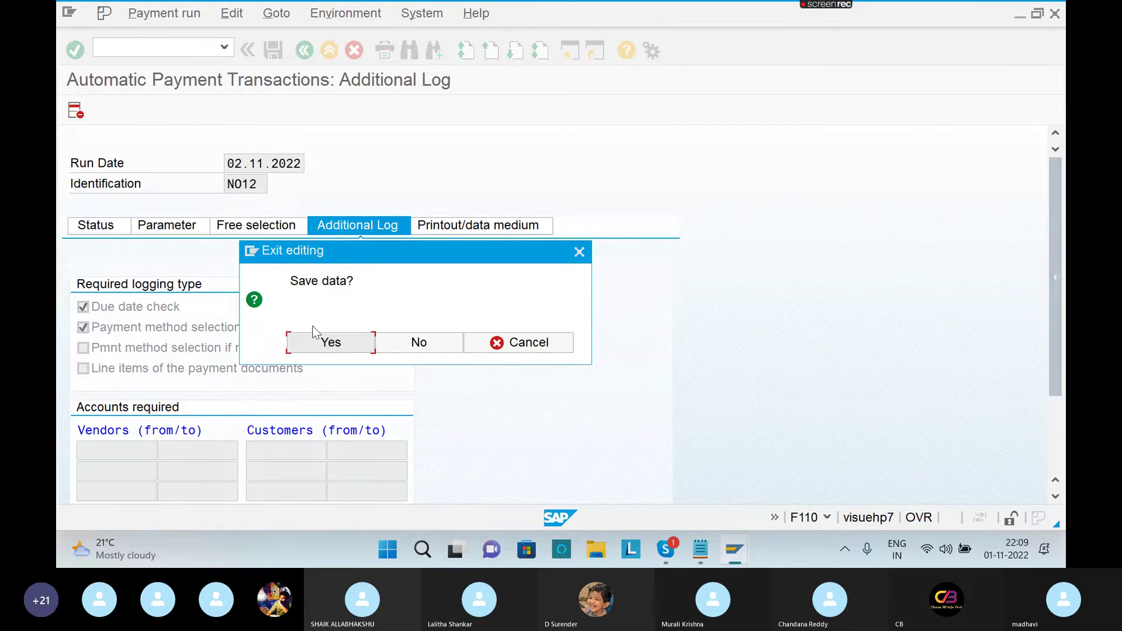
click(325, 339)
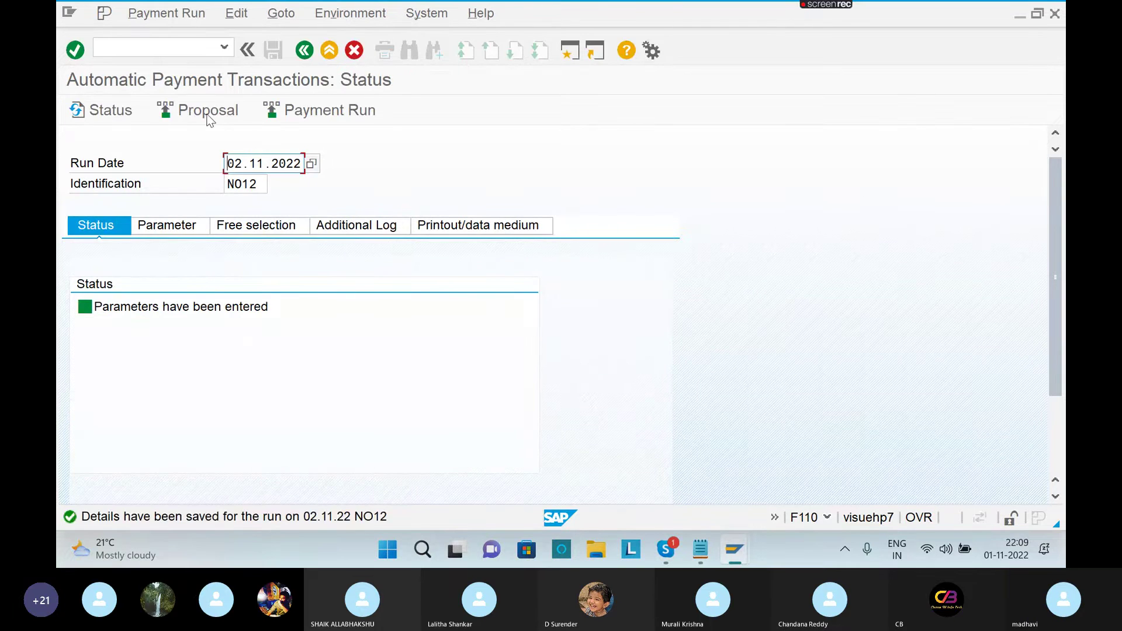
Create N012's proposal immediately and review its WALLMART payments of 7,000.00 and 10,500.00
click(208, 111)
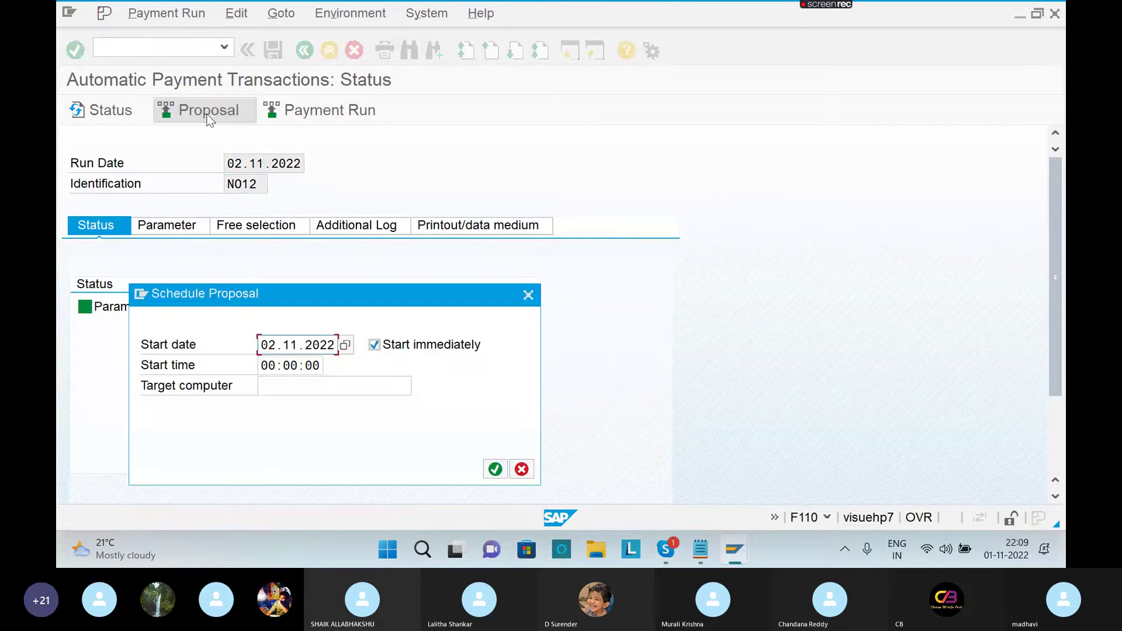
click(495, 469)
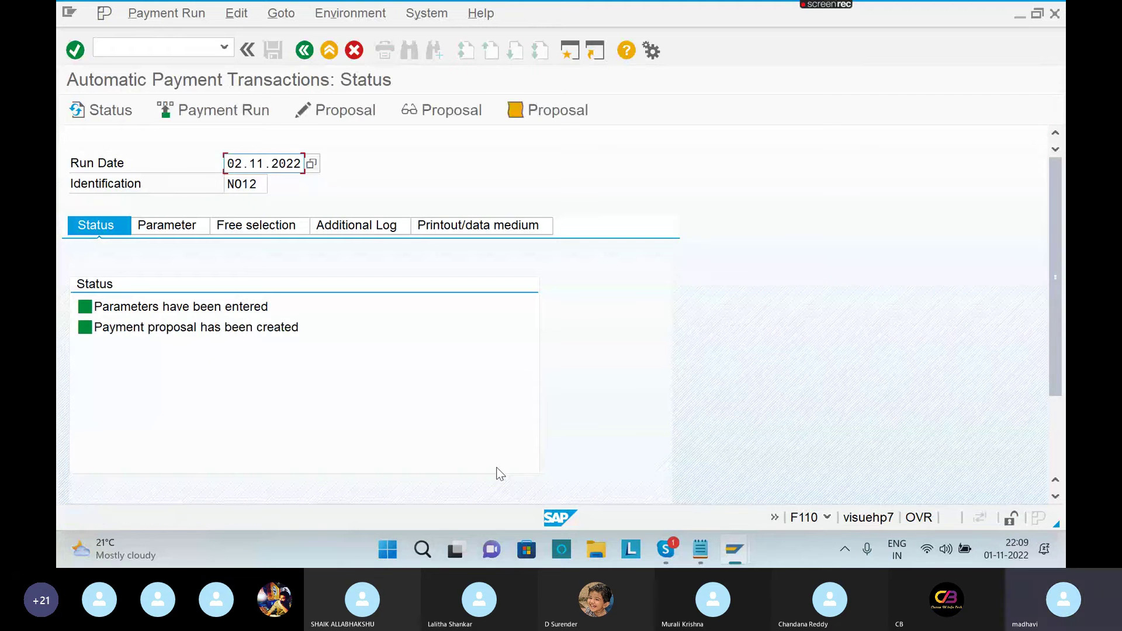
click(331, 114)
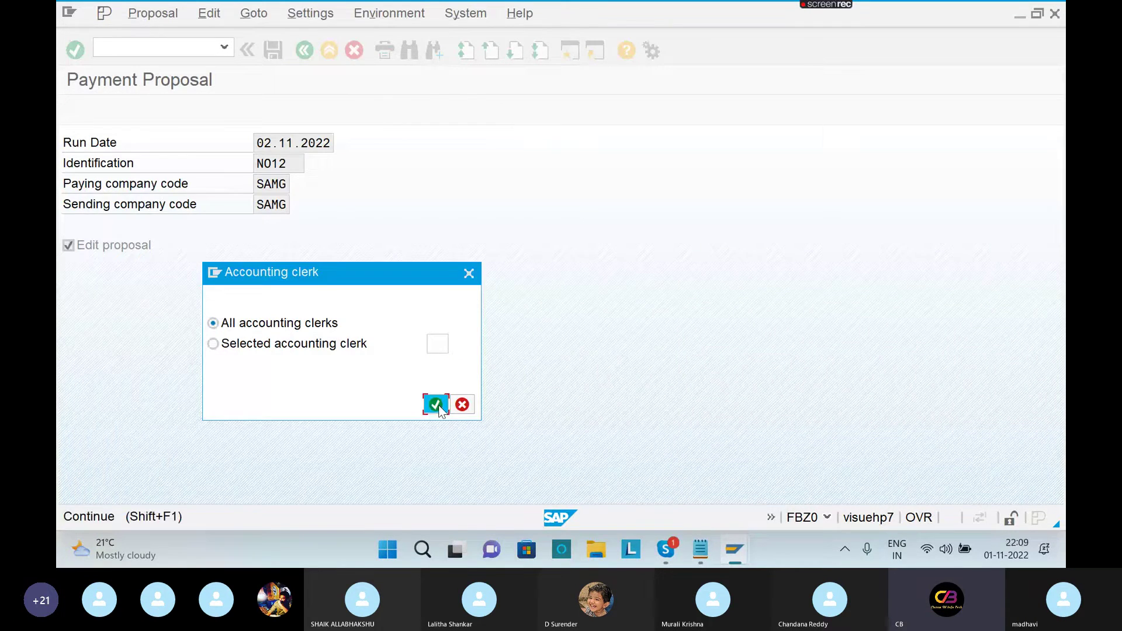
click(437, 405)
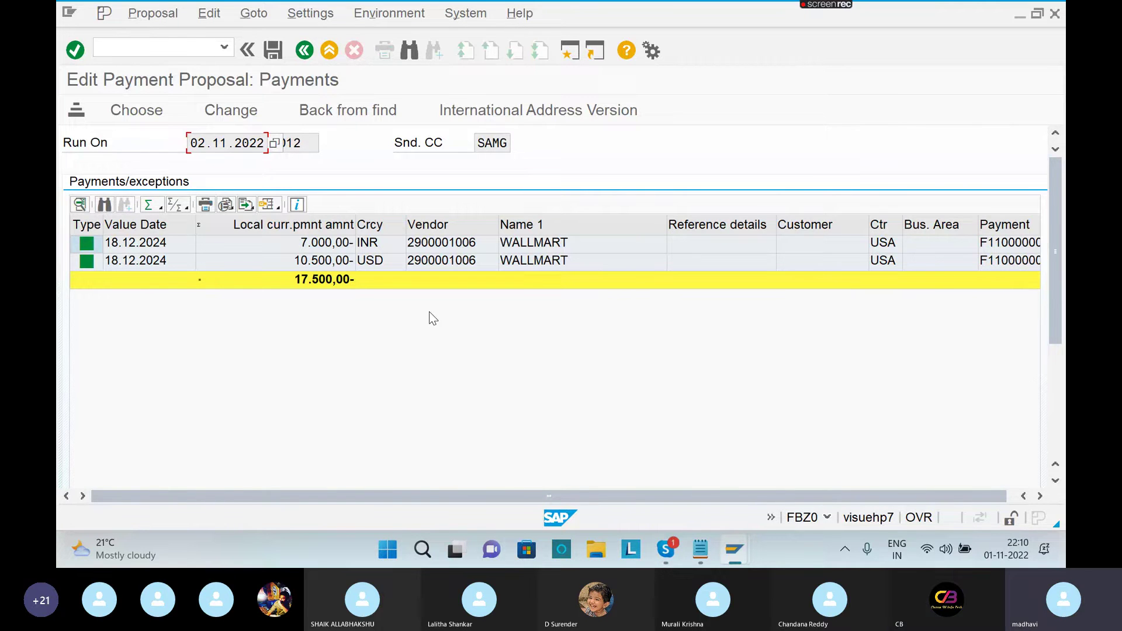
click(304, 51)
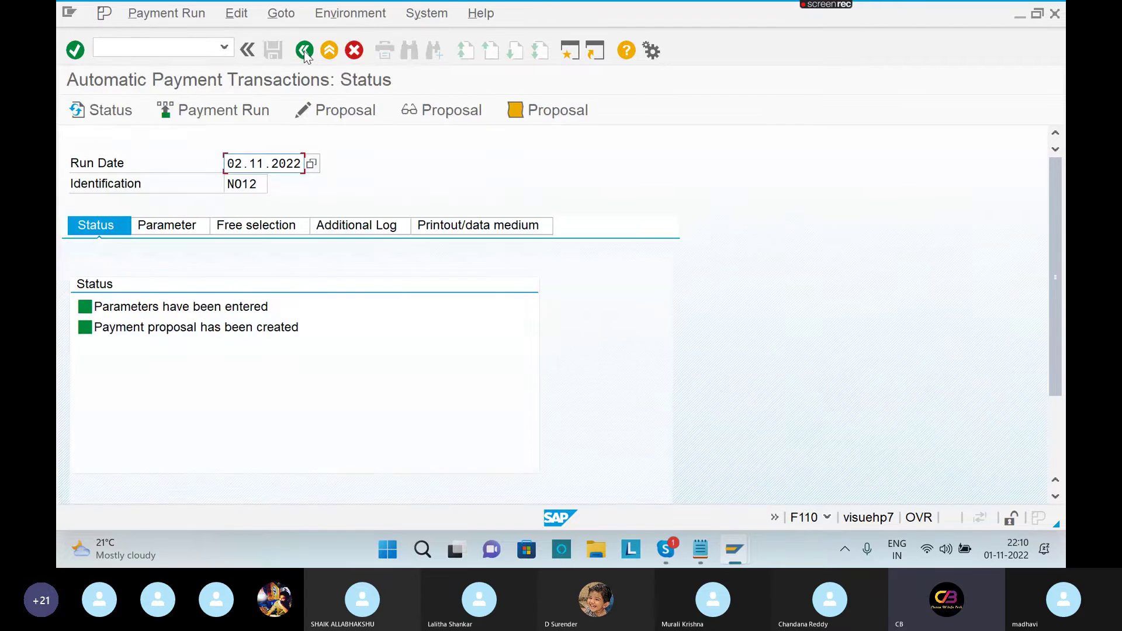
Start the N012 payment run immediately and refresh until 2 posting orders are completed
click(226, 111)
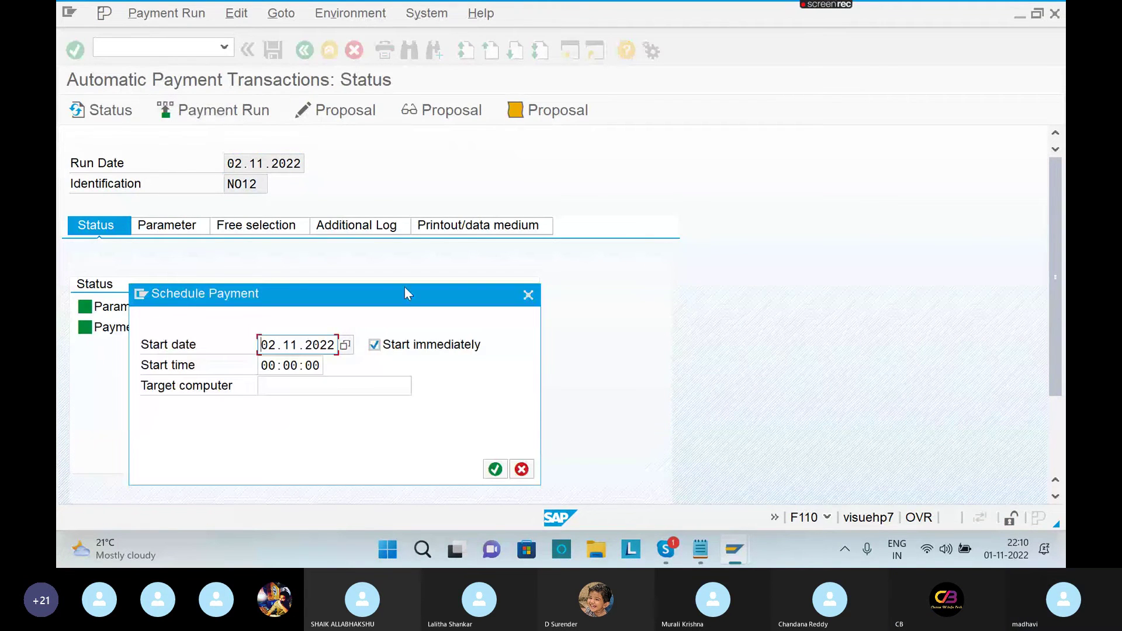
click(495, 470)
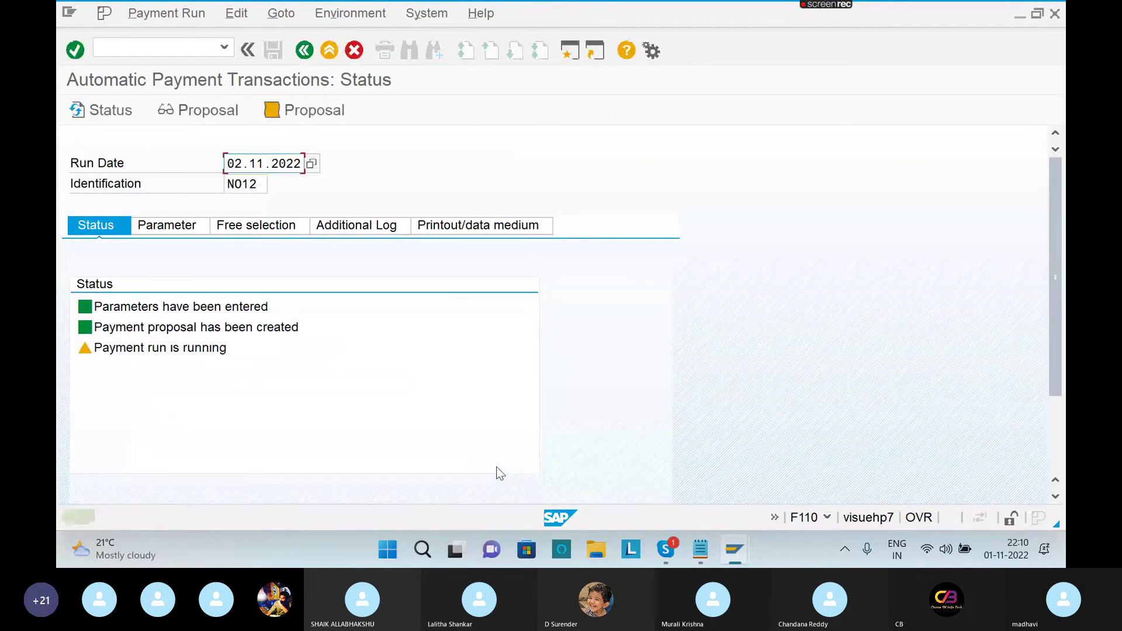
key(Return)
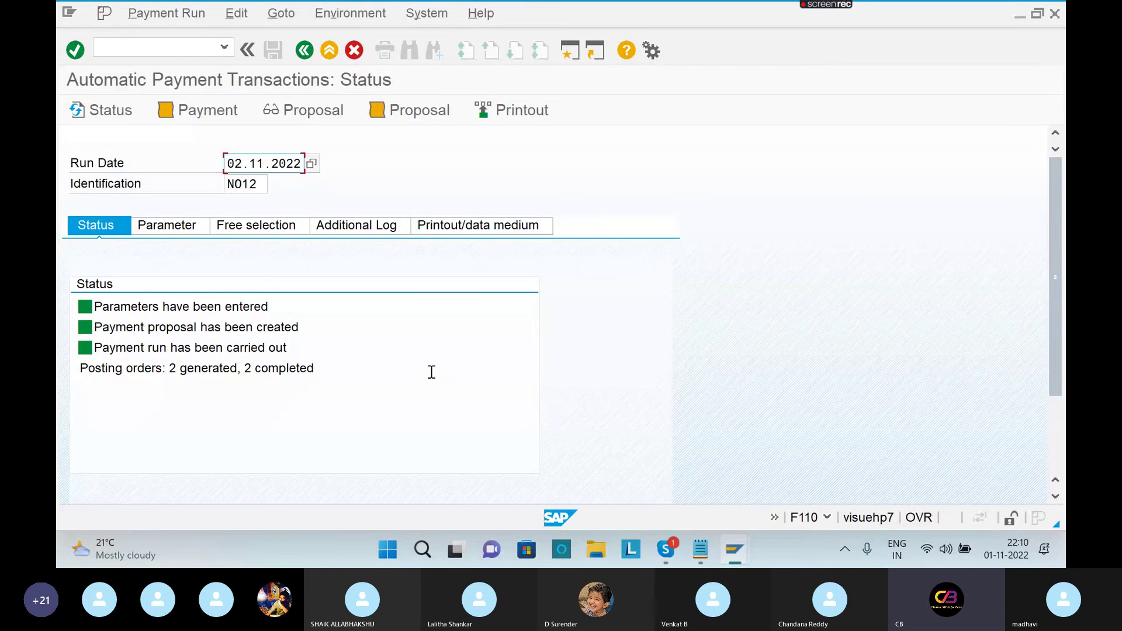
click(398, 380)
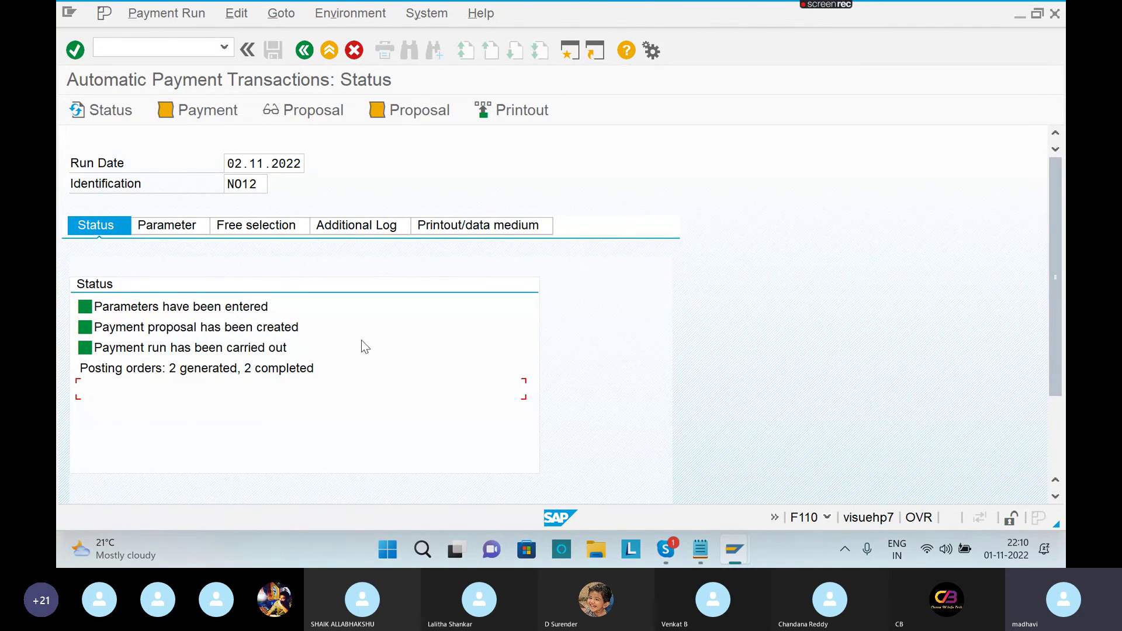
click(171, 51)
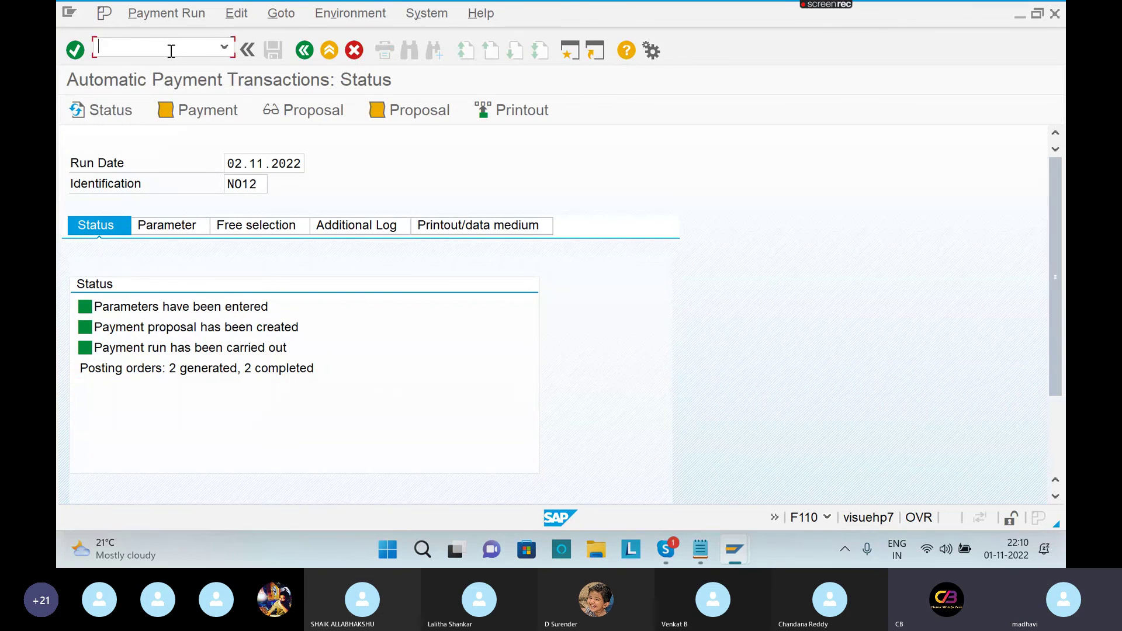